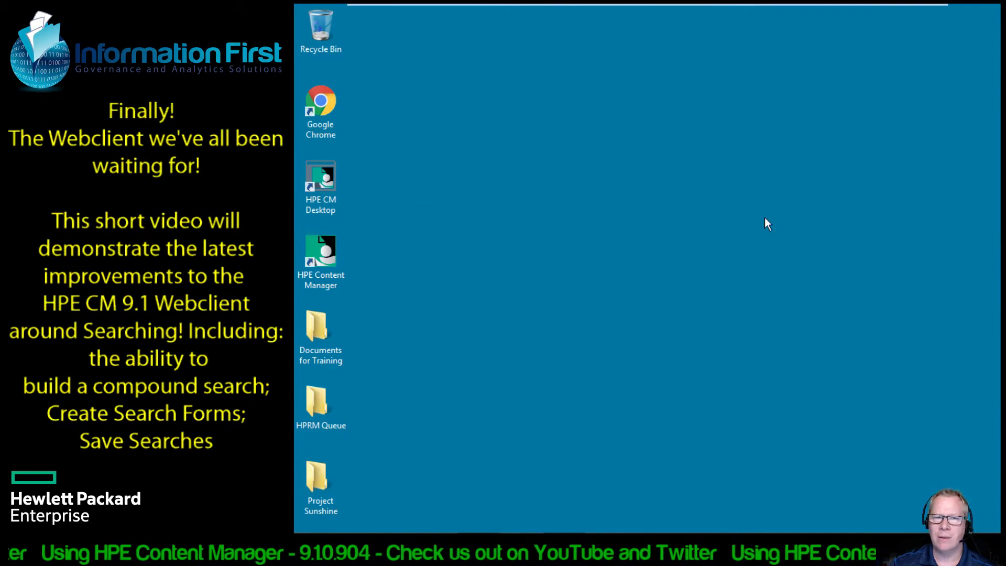
- Launch the Content Manager desktop client, run the dugong title-word search, and maximize its 17 results
double_click(320, 249)
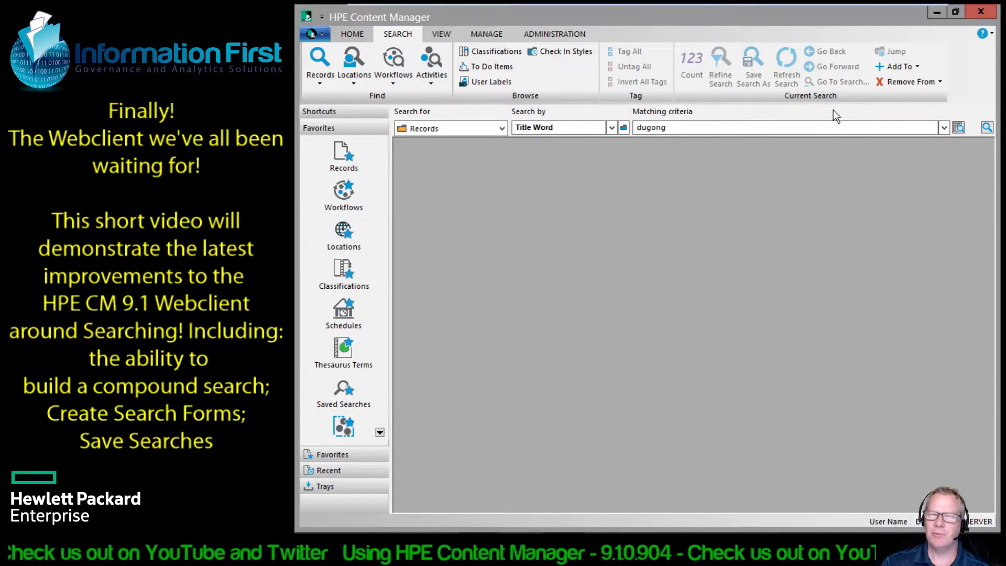
click(986, 128)
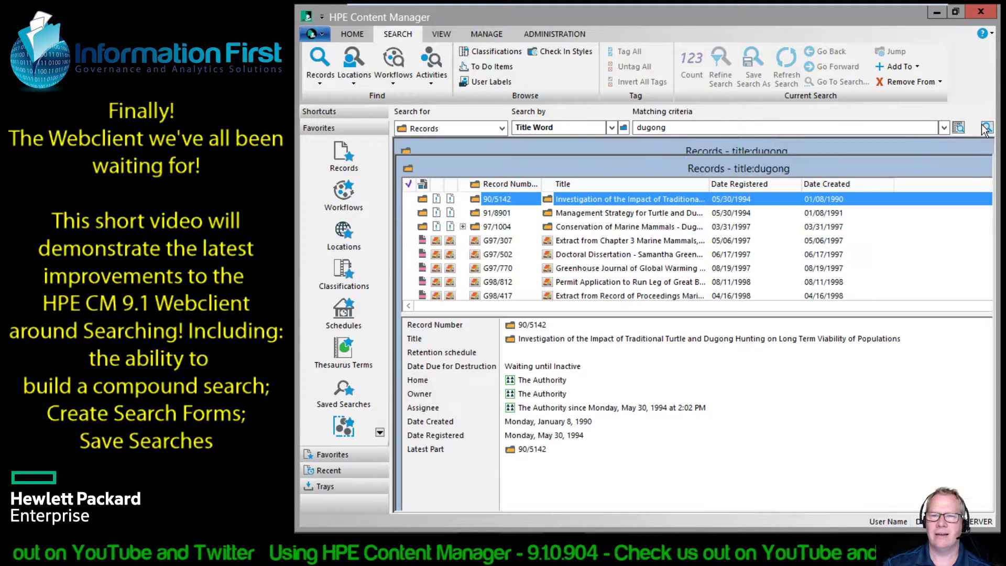
double_click(738, 162)
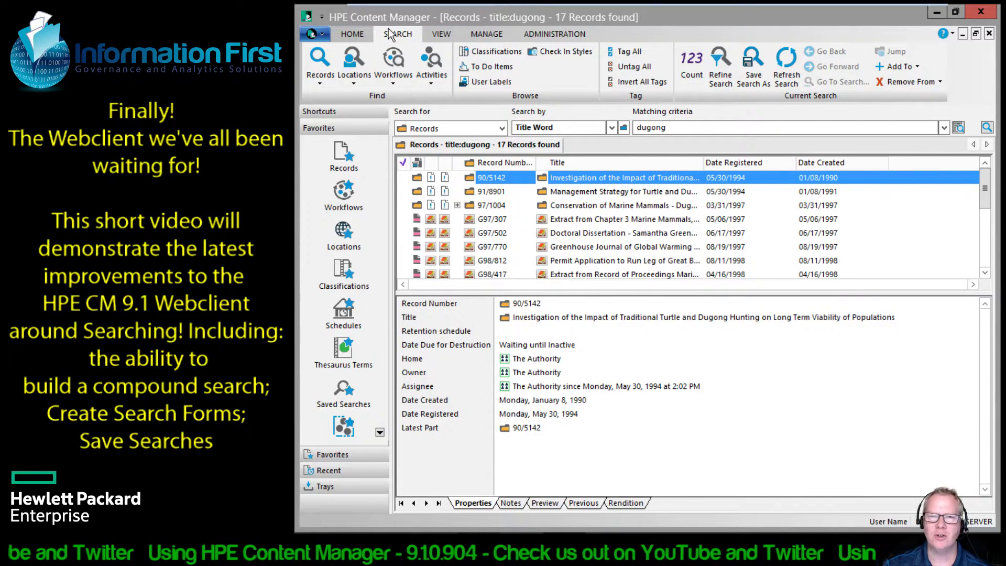
- Search records by title word 'marine' to open a second results list of 32 records
click(311, 67)
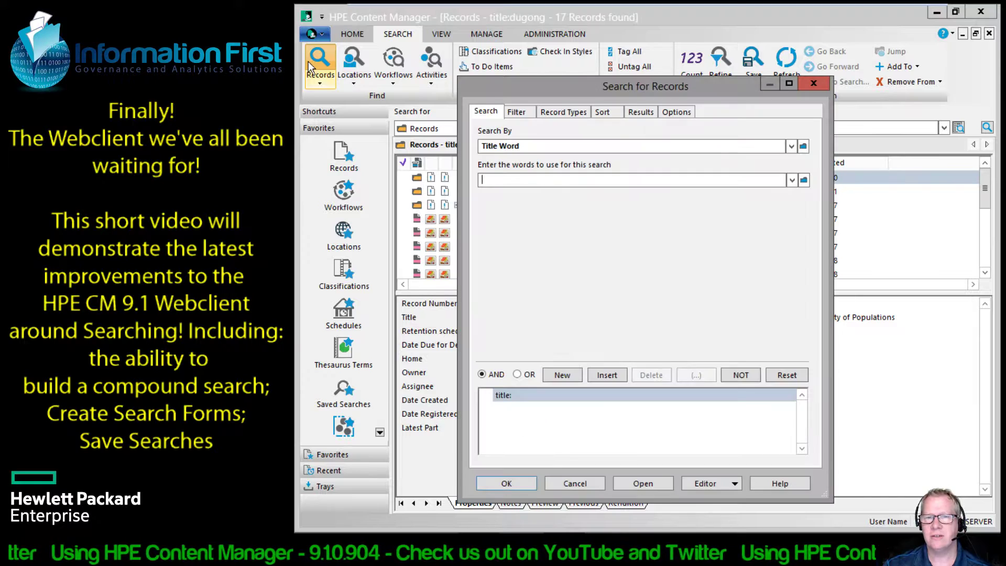
click(527, 181)
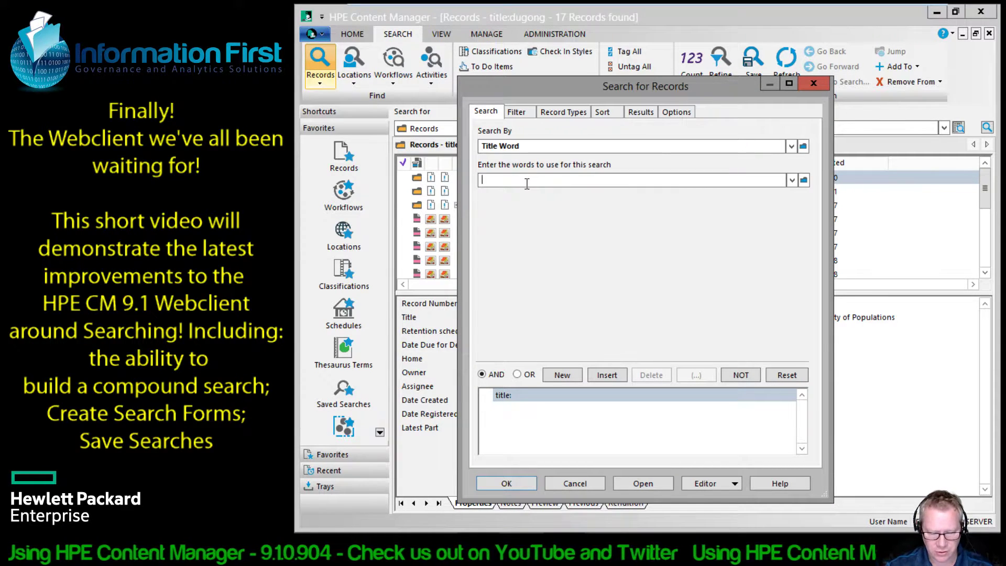
text(marine)
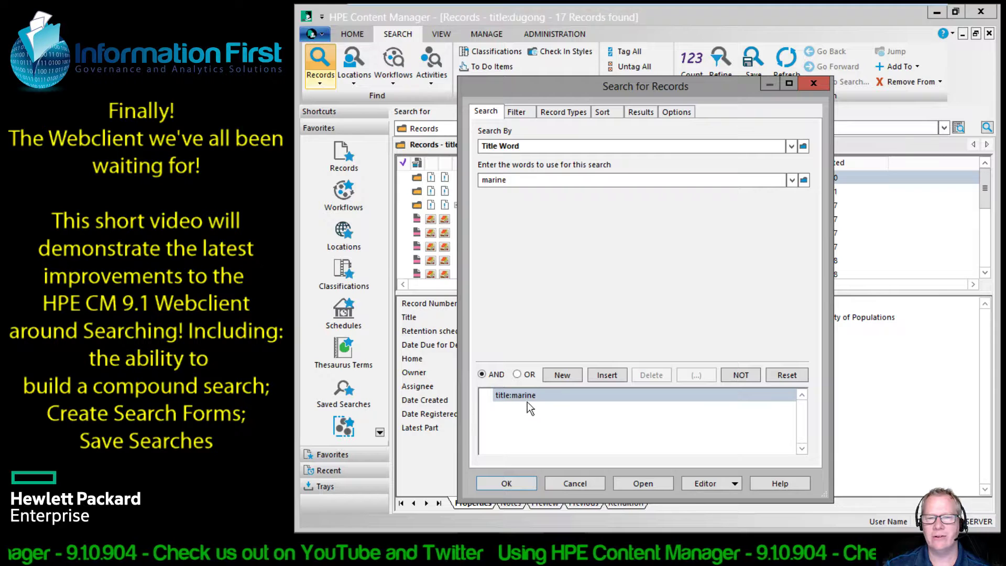
click(511, 483)
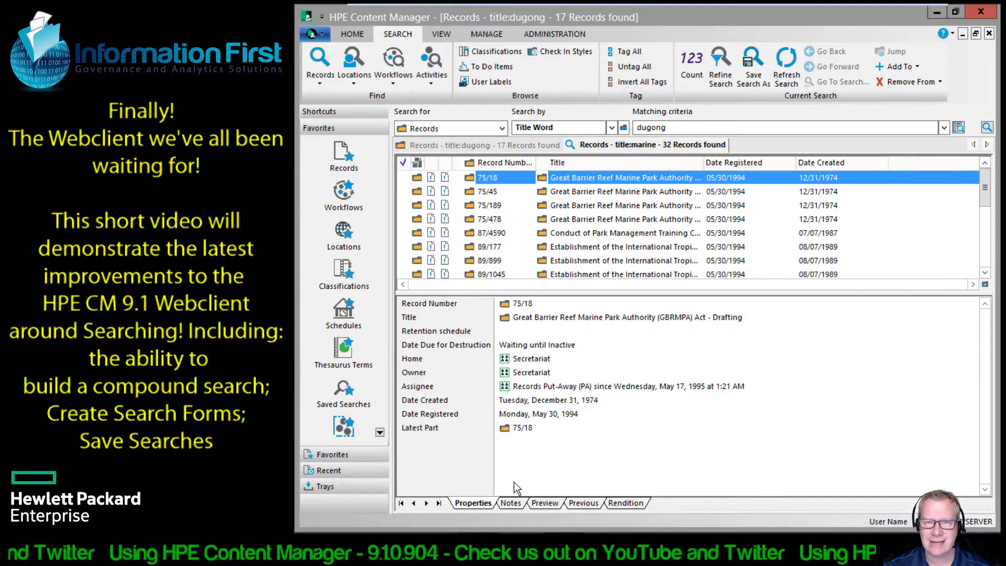
- Add a Date Registered criterion of 1996, using any valid date string, to narrow marine to 4 records
click(726, 77)
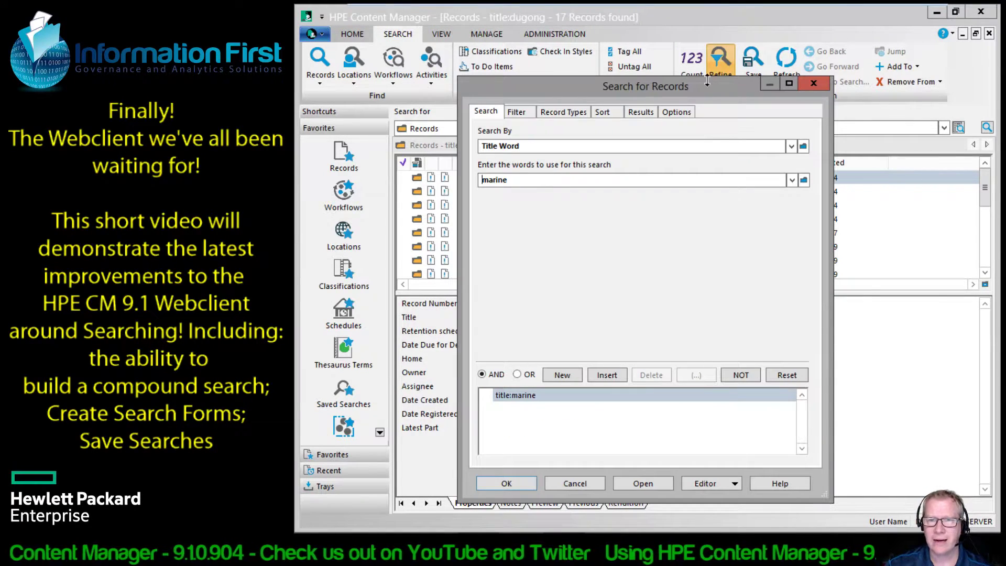
click(561, 375)
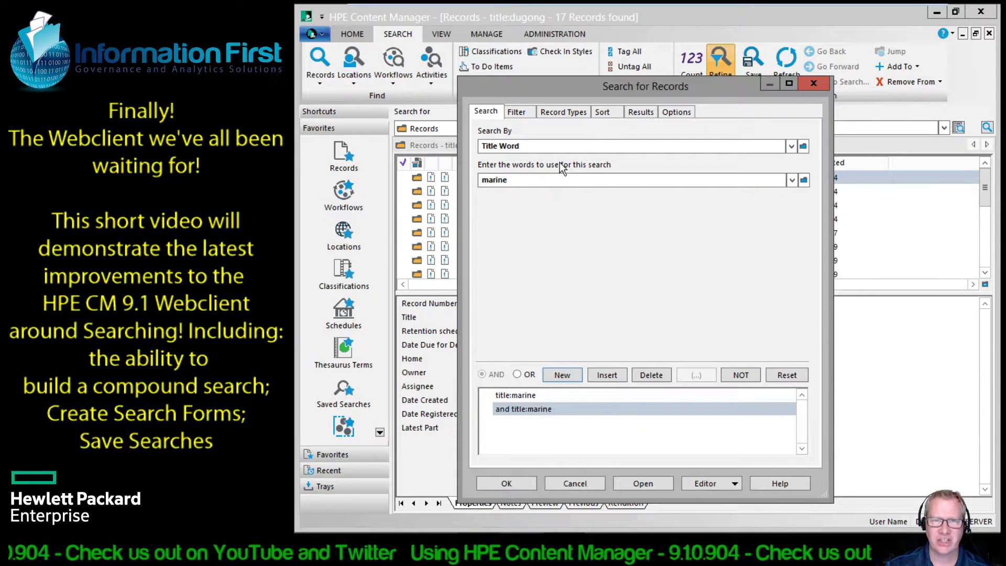
click(791, 147)
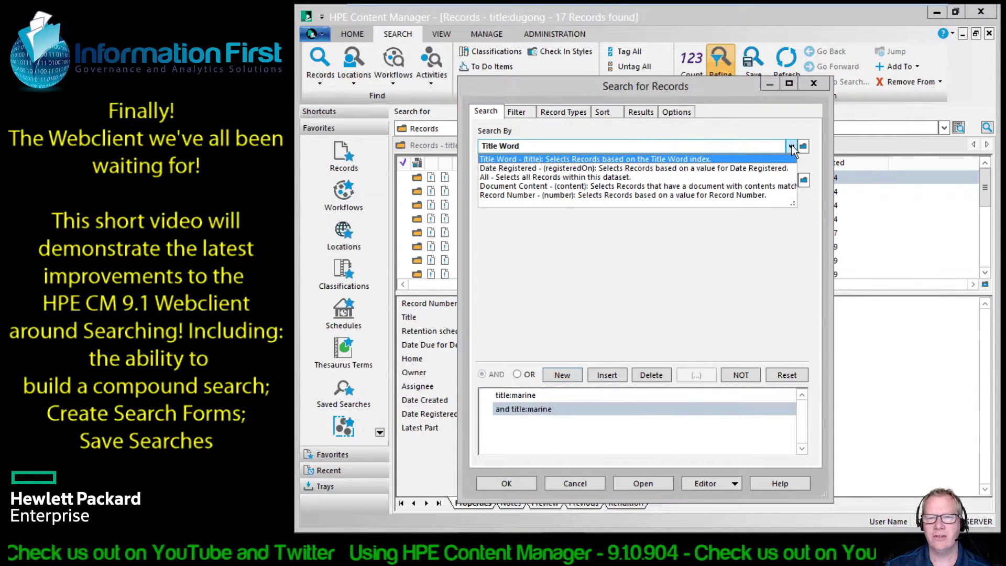
click(763, 167)
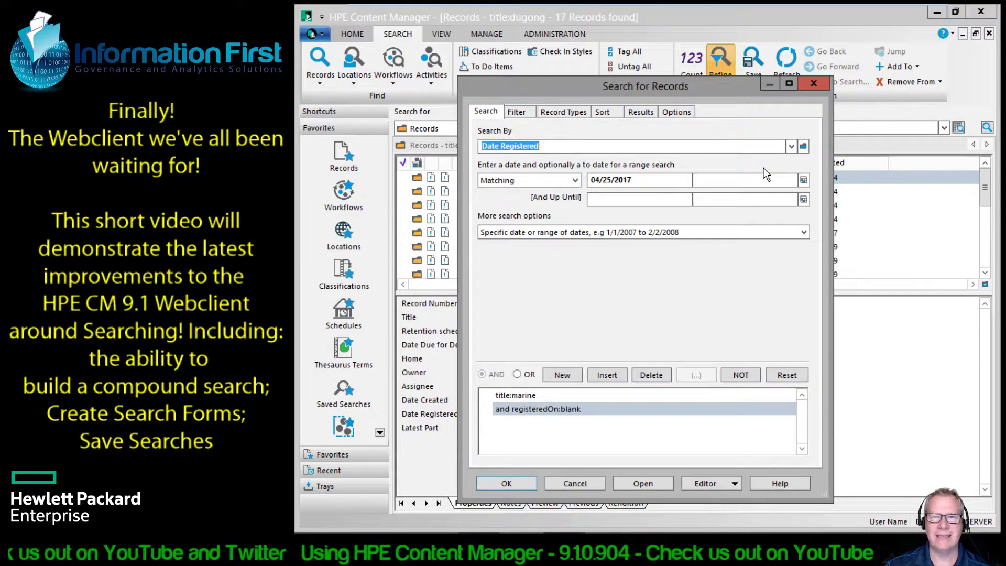
click(675, 231)
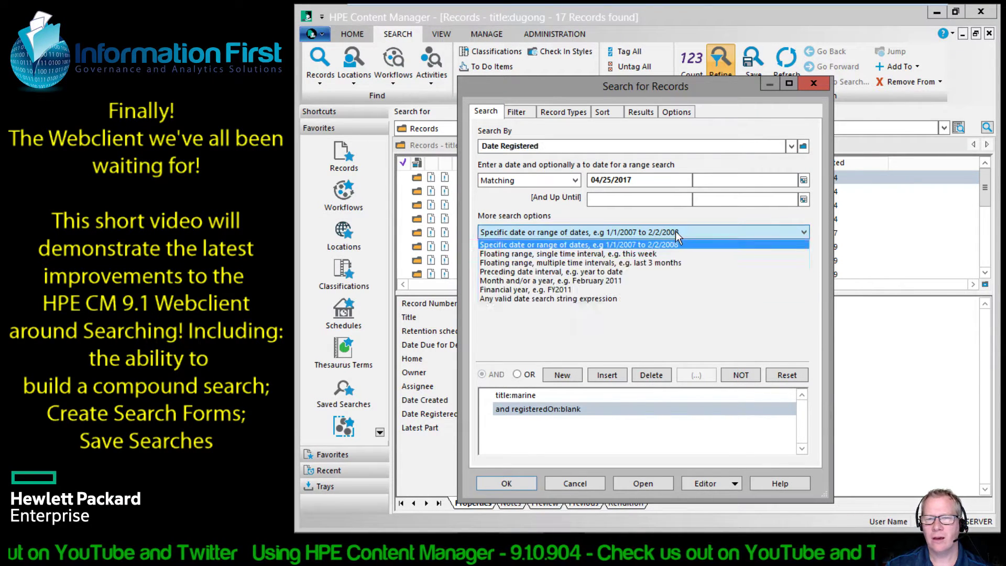
click(668, 300)
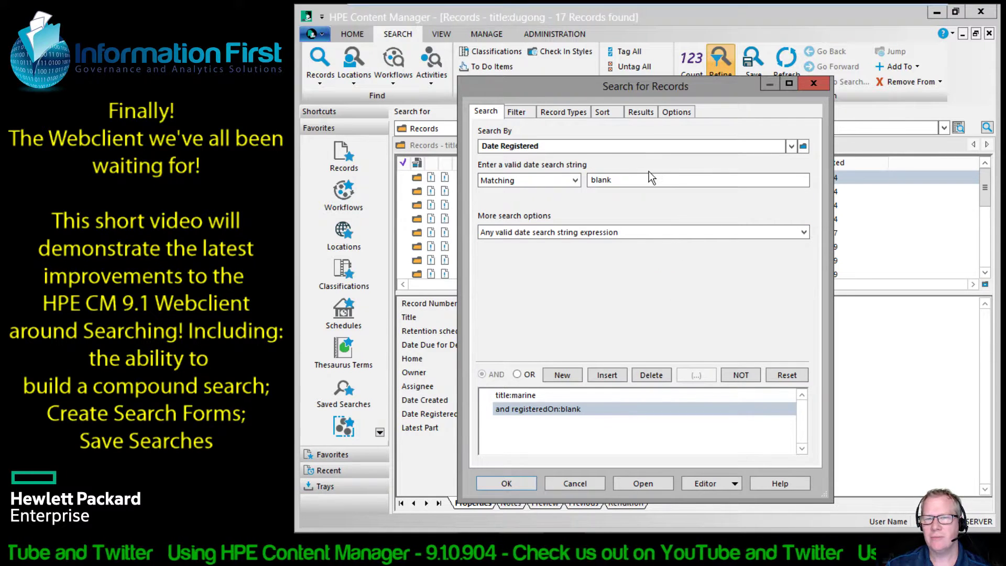
key(Tab)
text(1996)
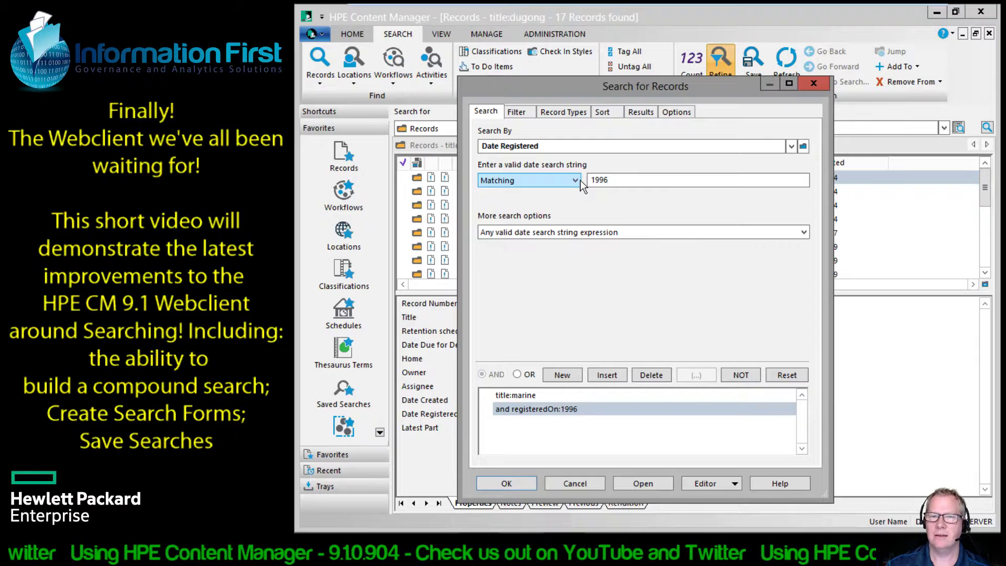
key(Tab)
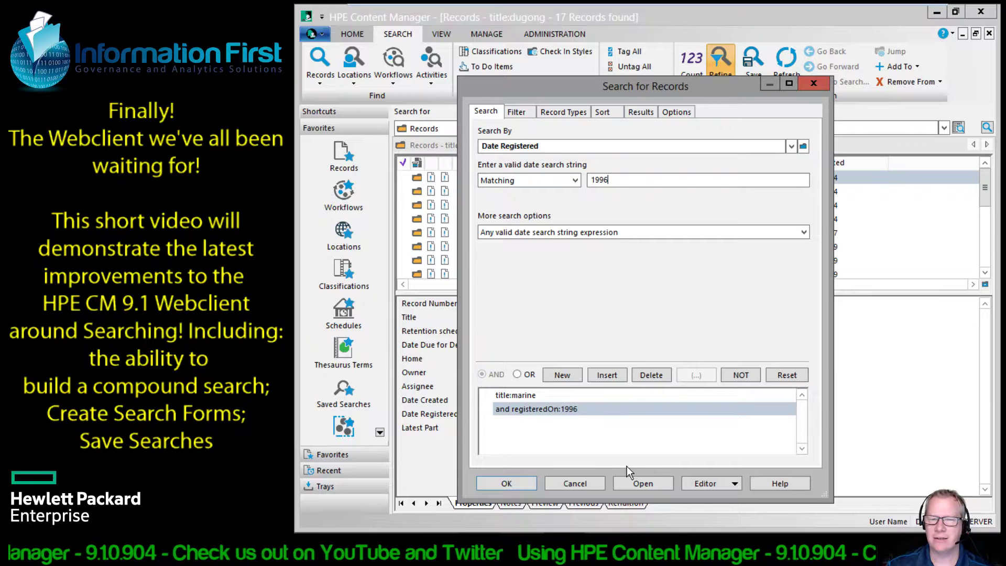
click(505, 482)
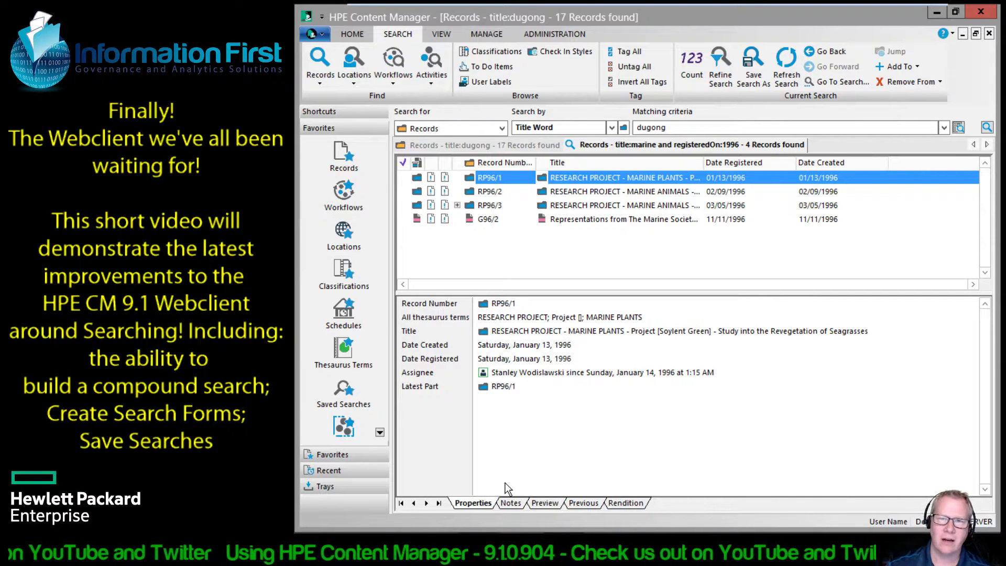
- Limit the marine/1996 search to the Document - NO CHANGE record type, leaving only G96/2
click(727, 64)
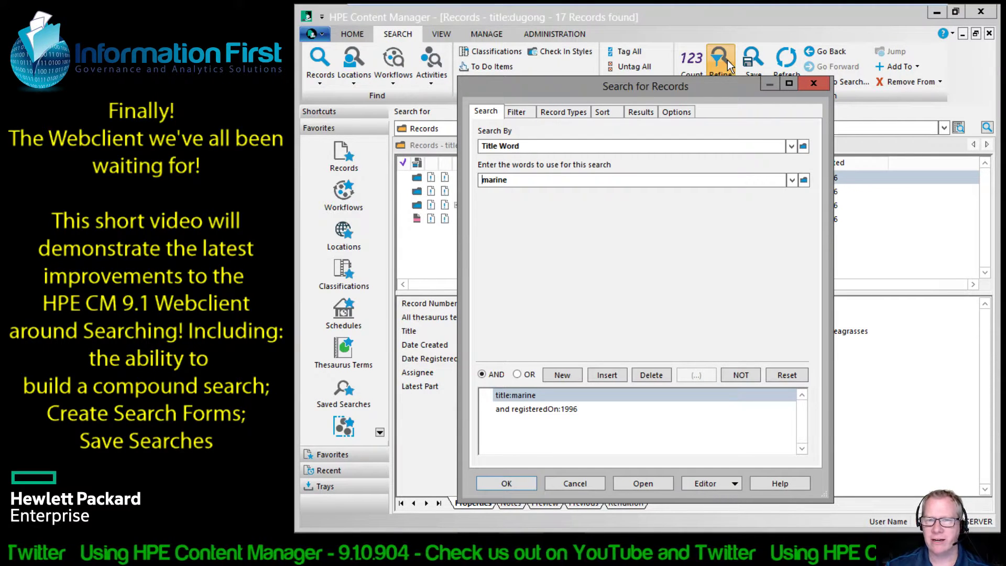
click(563, 113)
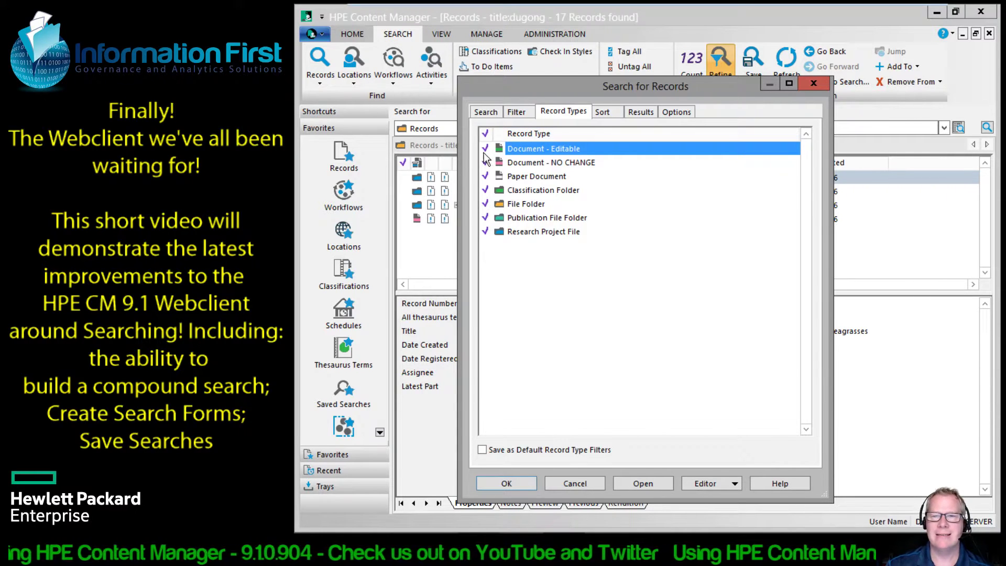
right_click(665, 250)
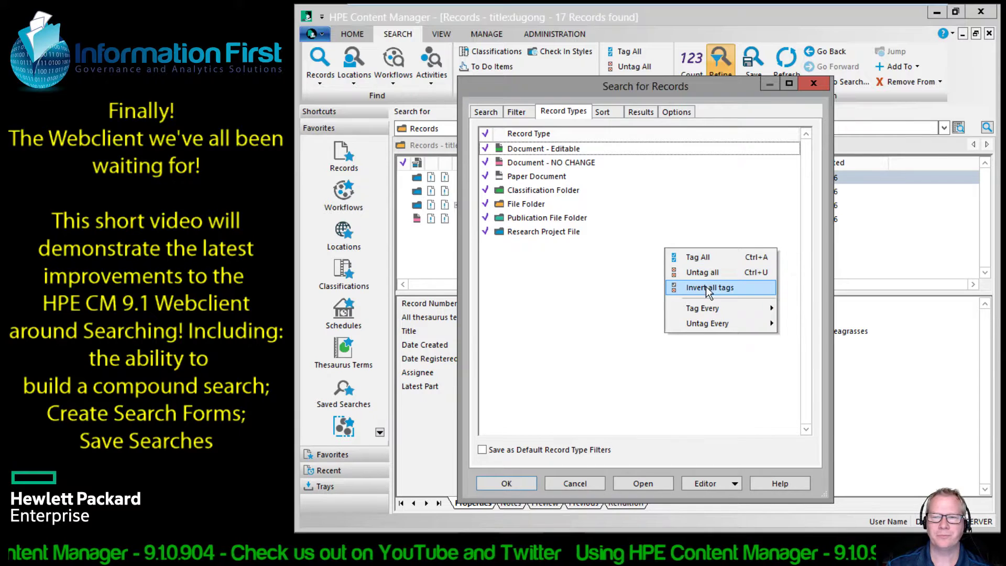
click(703, 272)
click(485, 163)
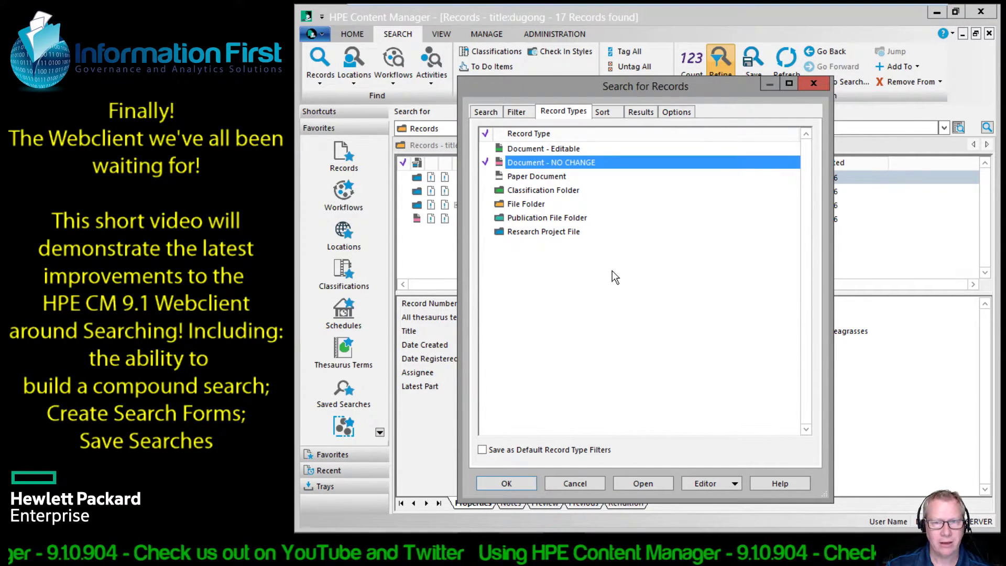
click(518, 483)
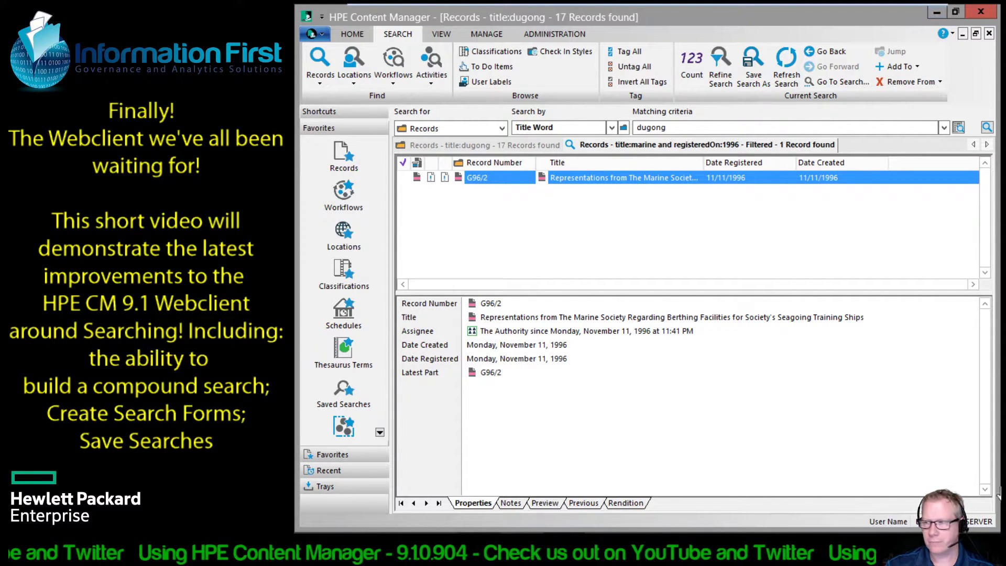
- Switch to the web client in the browser and search for dugong, returning 17 records
click(704, 251)
key(alt+Tab)
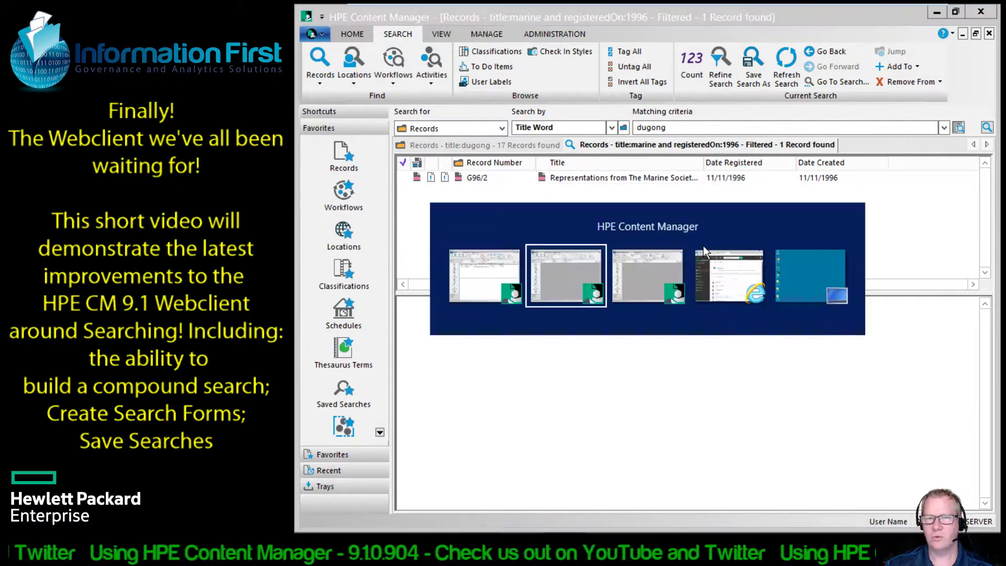
key(alt+Tab)
key(alt+Tab)
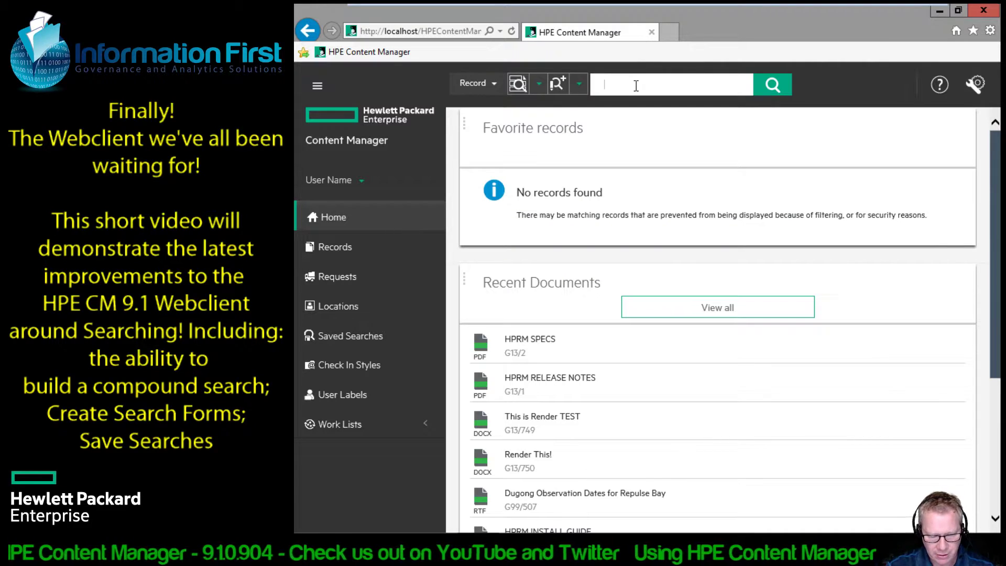
text(dugong)
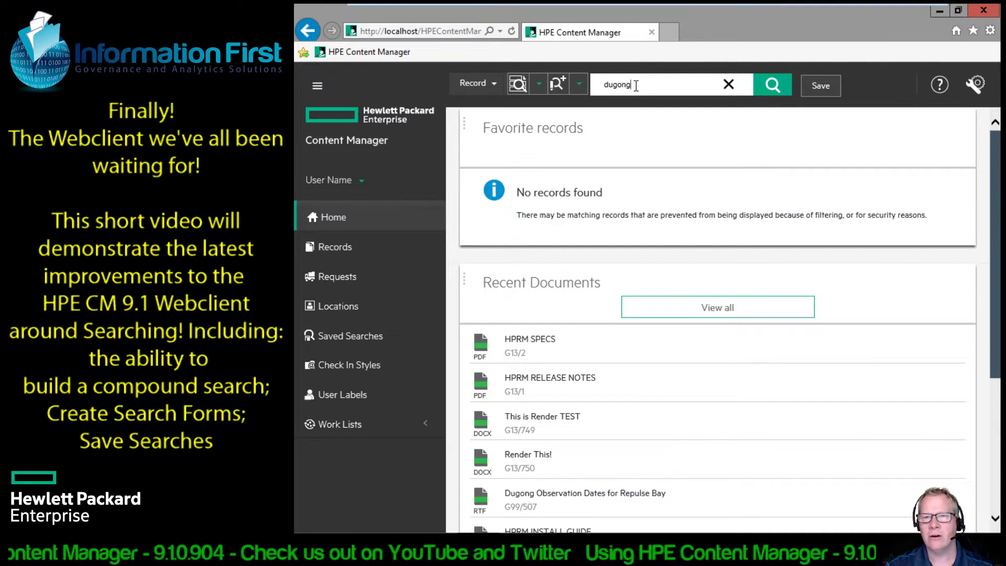
key(Return)
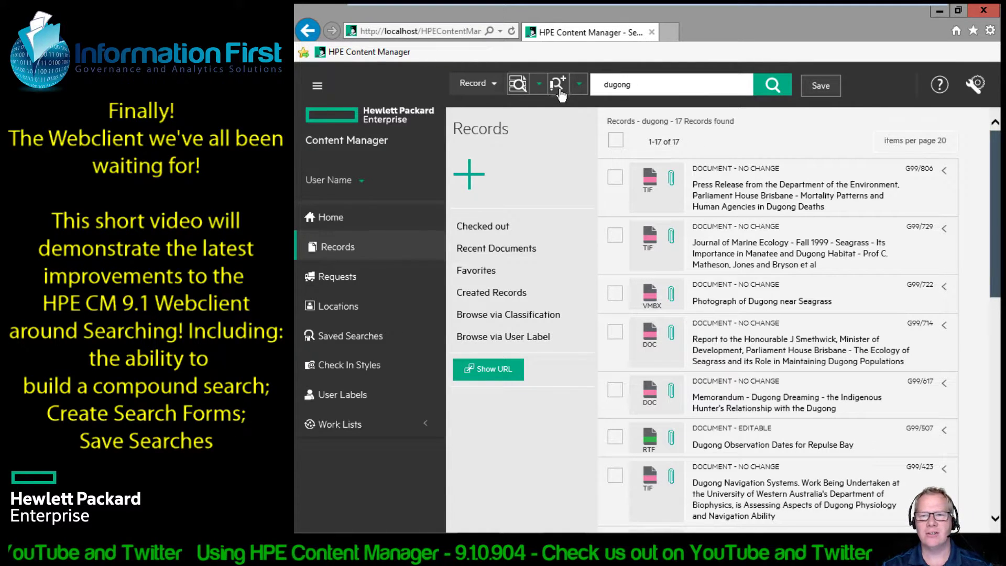
- Remove the dugong term from the search builder and group search methods by category
click(559, 90)
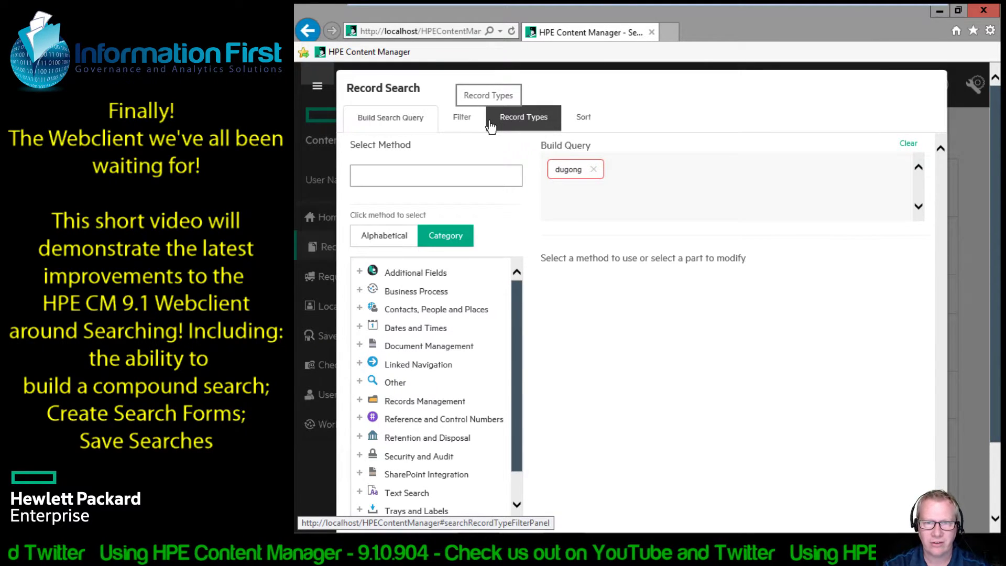
click(594, 170)
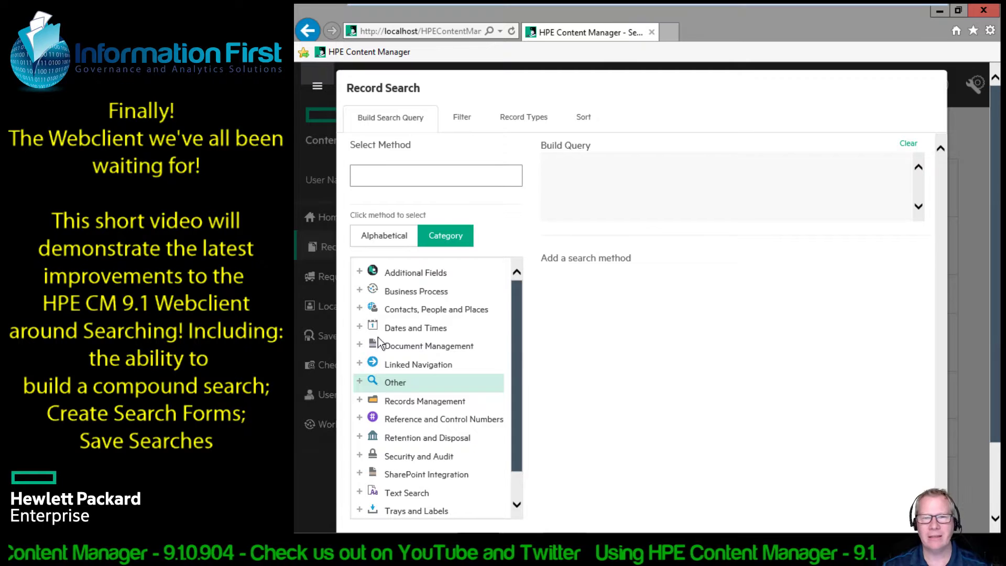
click(386, 233)
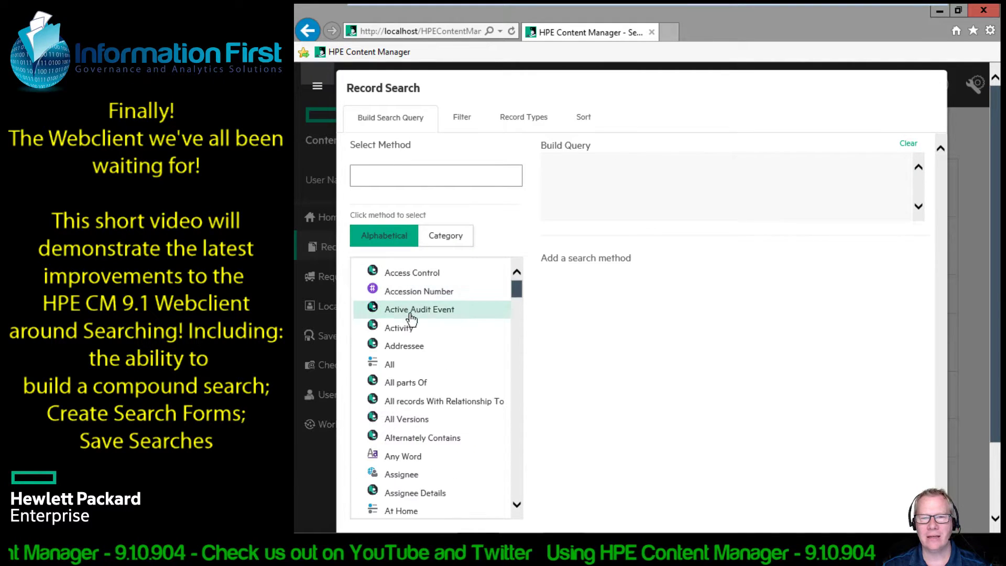
scroll(414, 345, down, 4)
scroll(417, 380, down, 3)
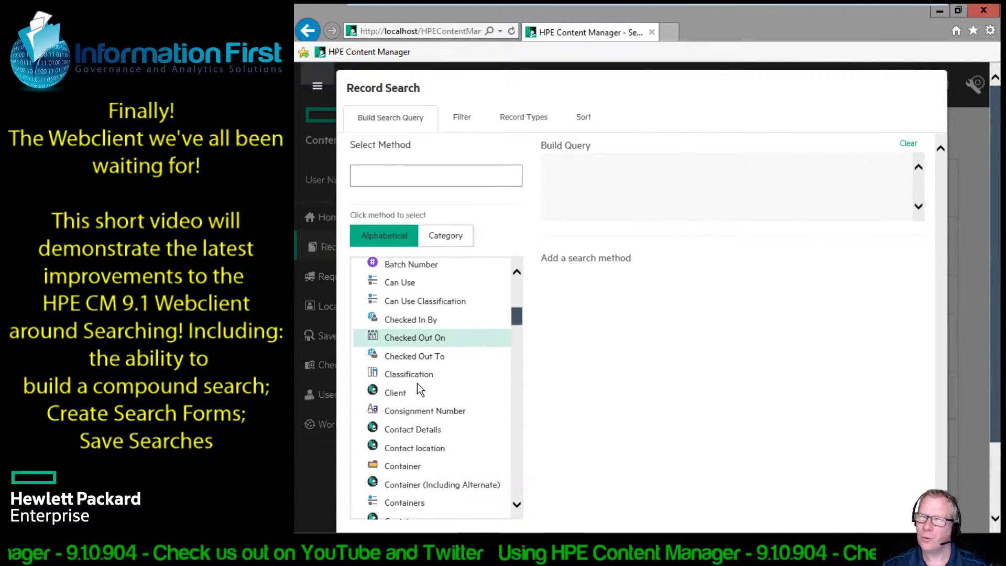
scroll(422, 361, down, 3)
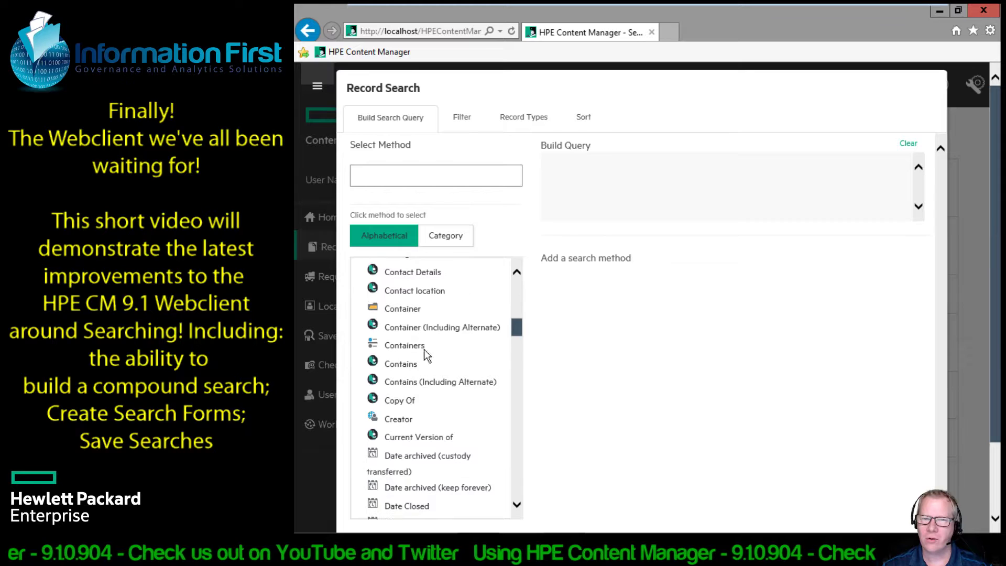
click(445, 235)
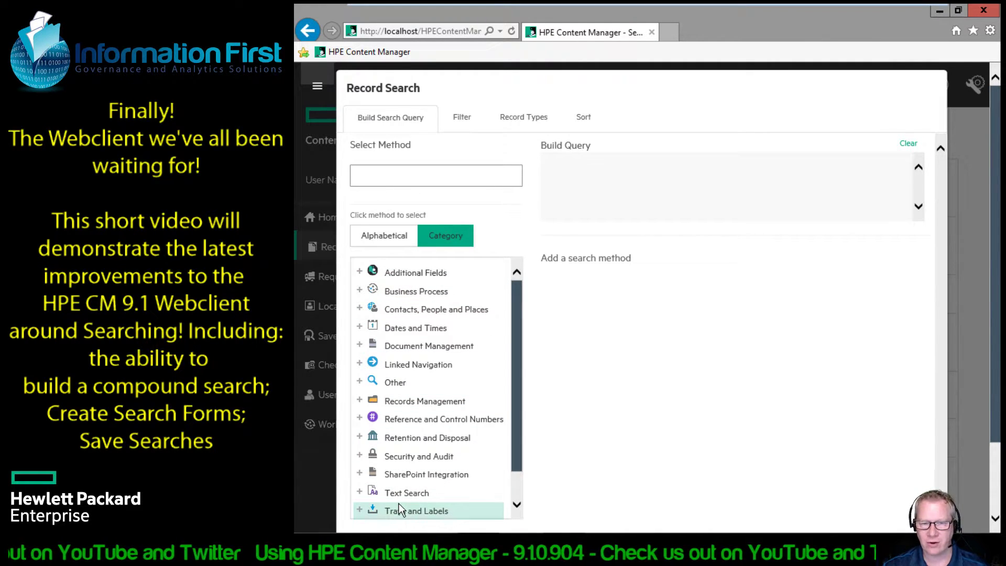
- Add a Title Word clause for 'marine' from the Text Search group
click(361, 493)
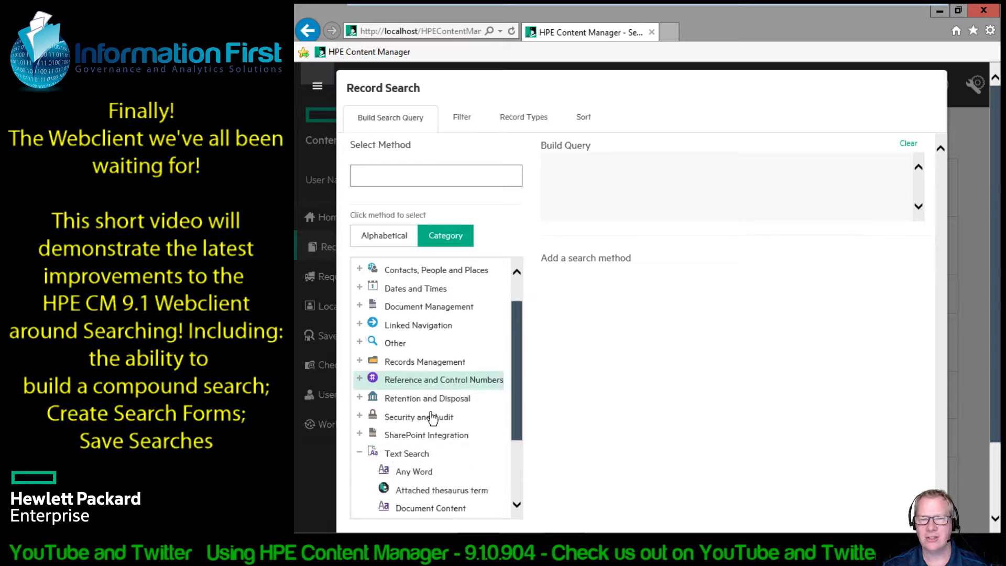
click(436, 466)
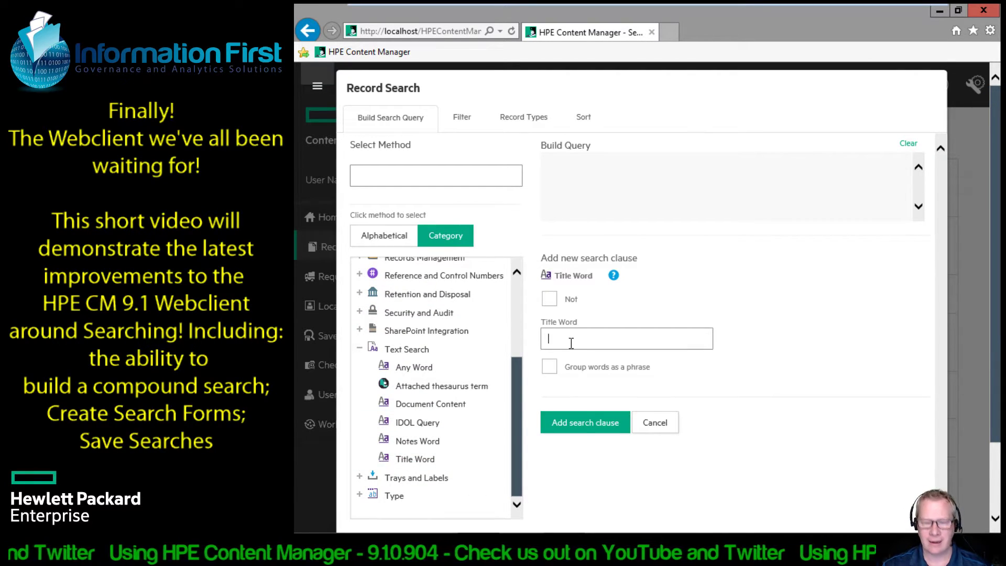
text(marine)
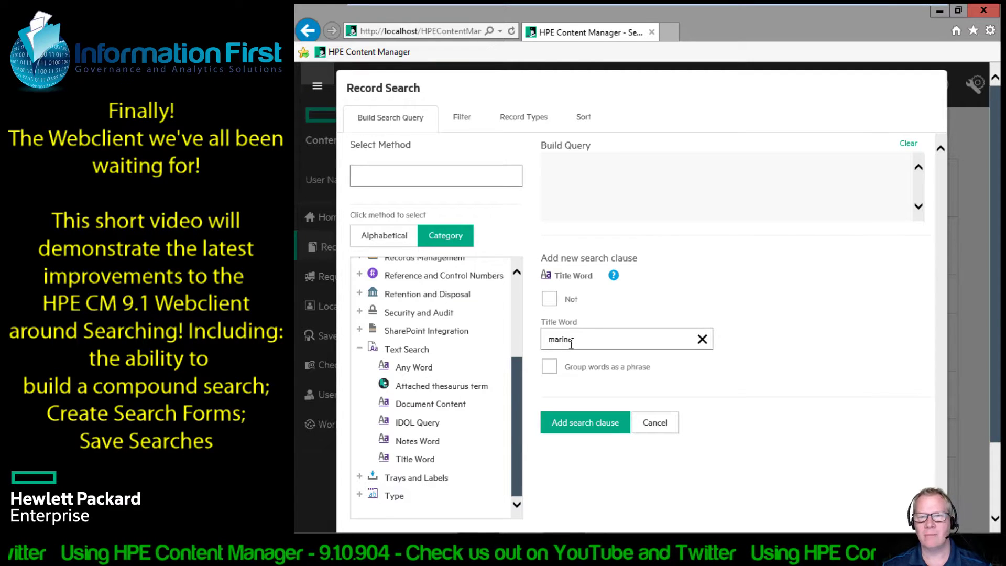
click(576, 421)
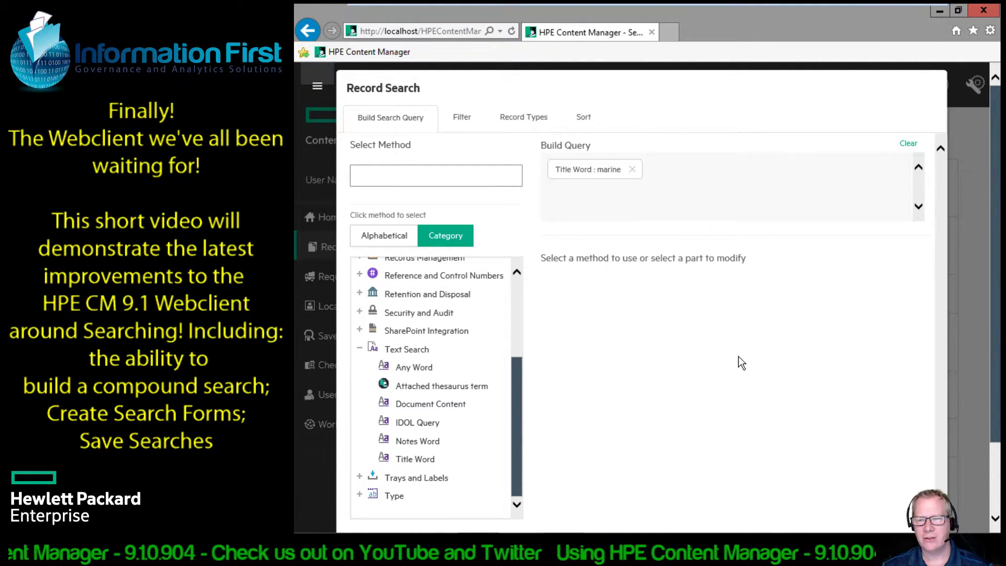
scroll(738, 356, down, 2)
- Run the marine search, then start a Date Registered clause found by filtering for 'regis'
click(856, 499)
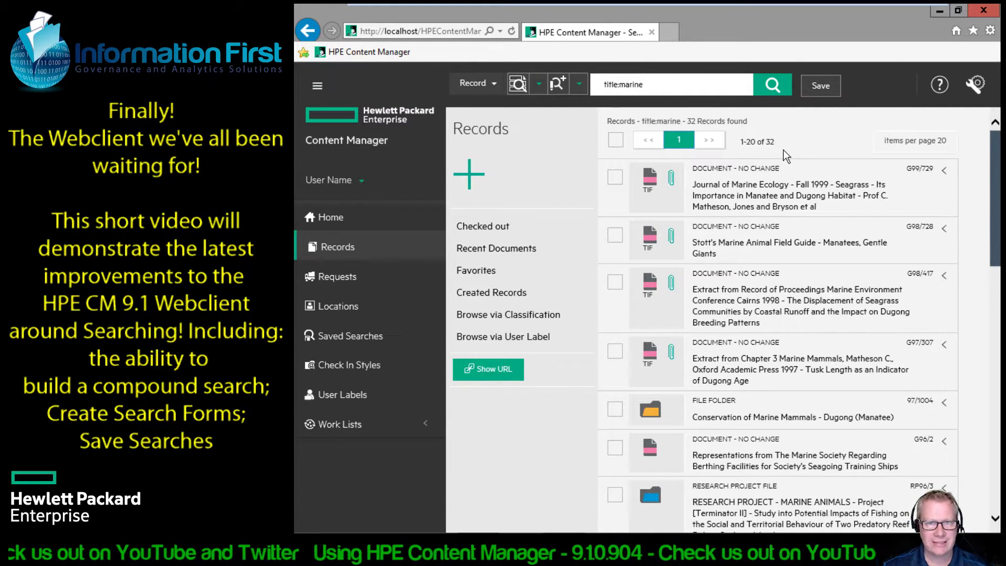
click(559, 87)
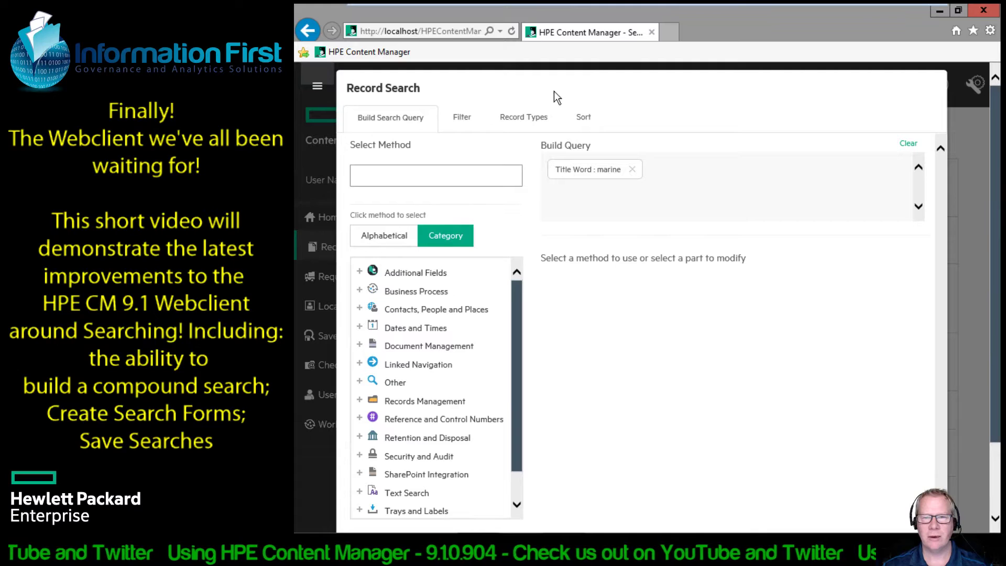
click(460, 177)
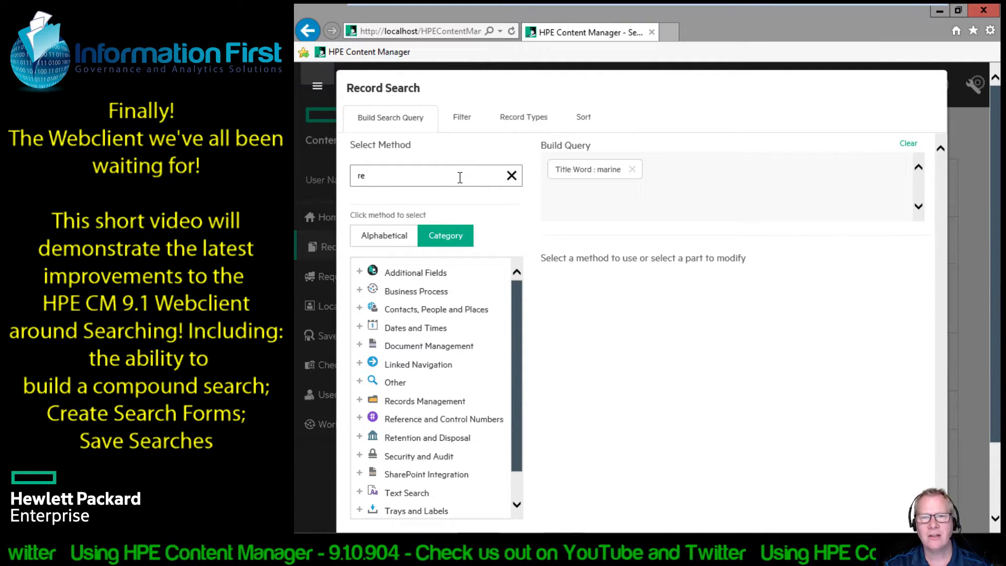
text(registered)
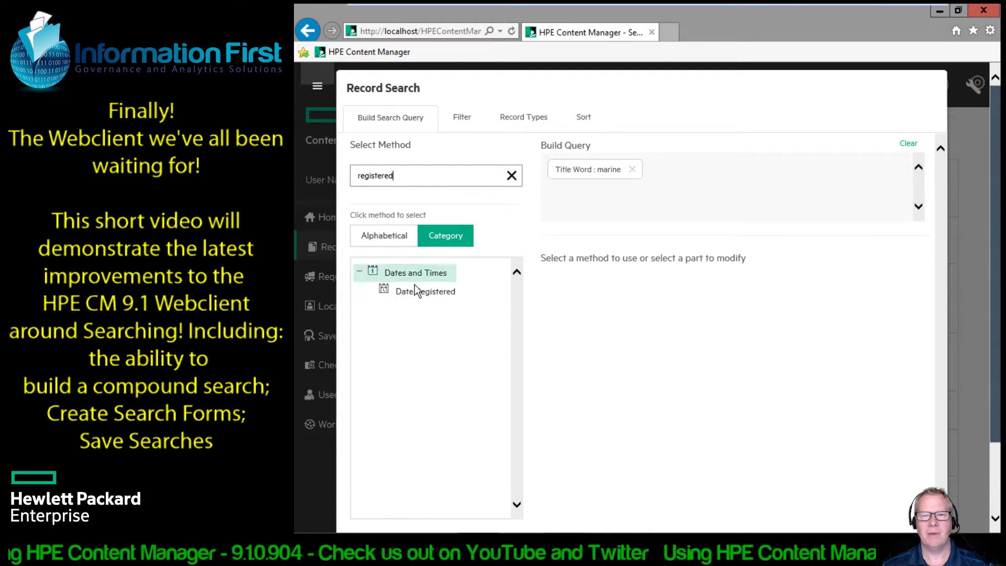
click(414, 294)
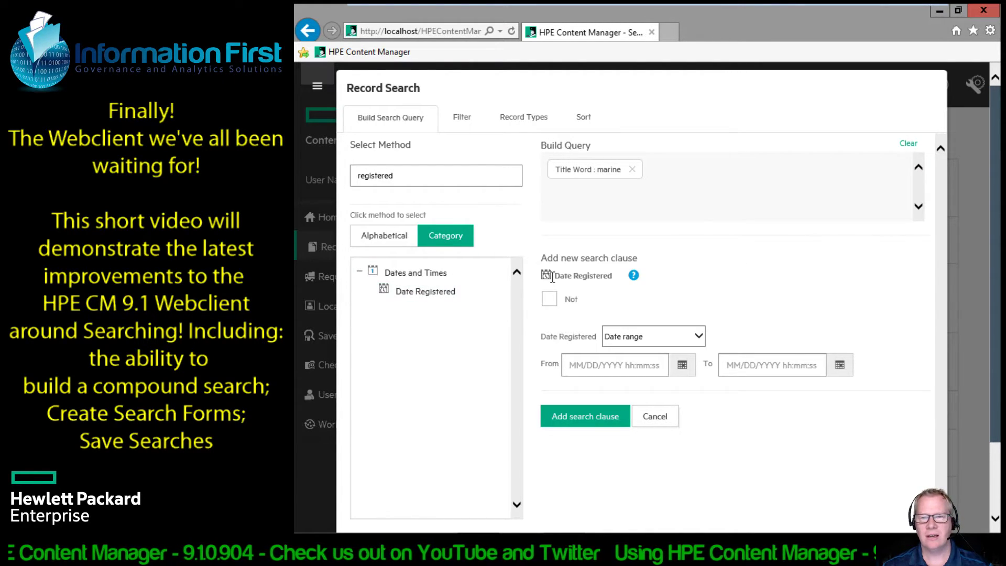
- Enter 1996 as a free-text date, add the clause with And, and run the search
click(691, 343)
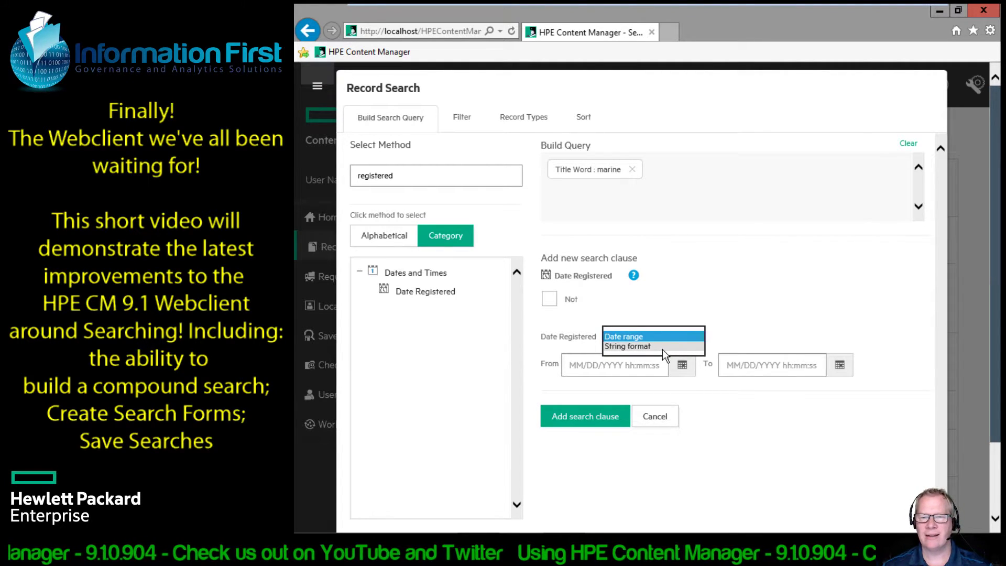
click(663, 349)
click(657, 363)
text(1996)
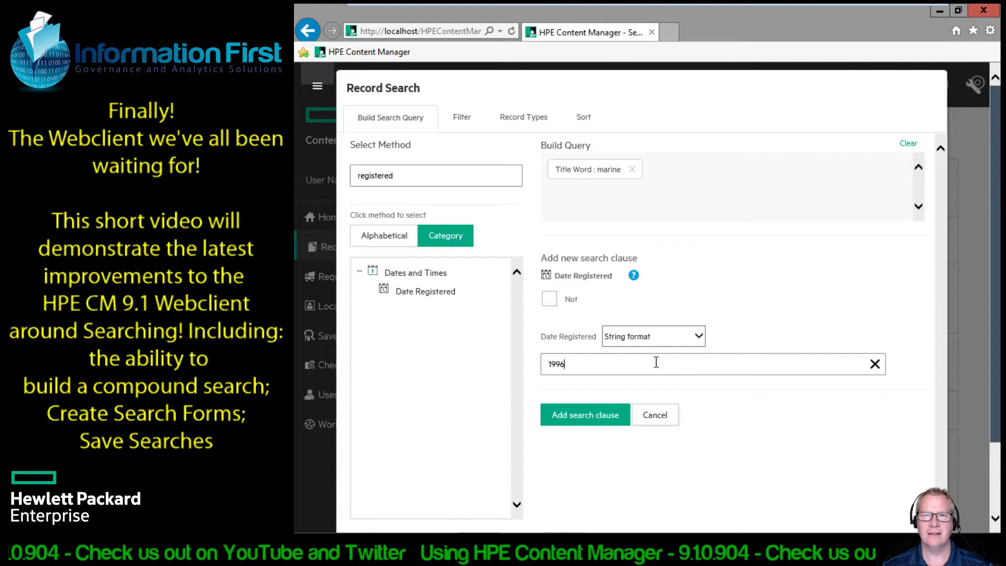
click(591, 420)
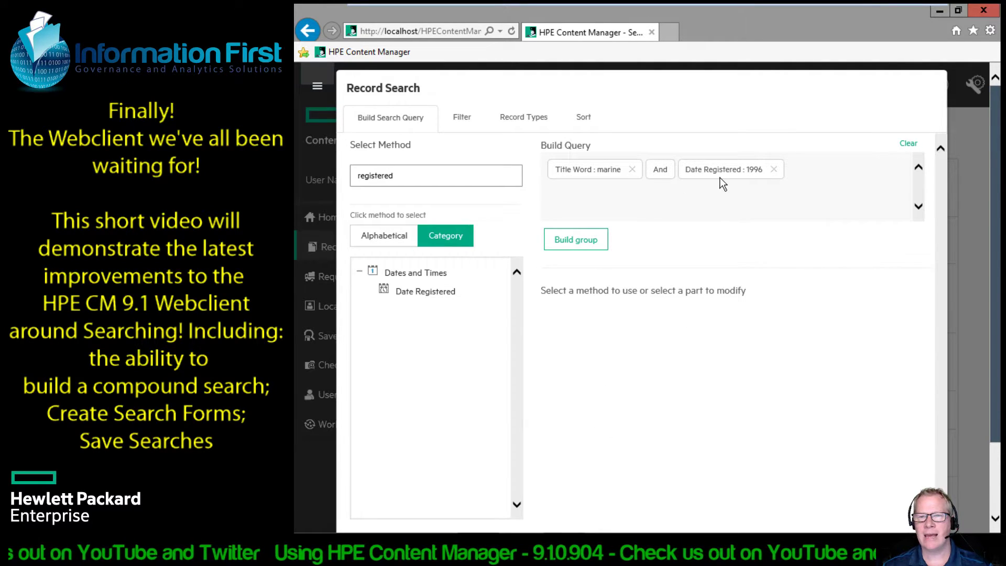
scroll(839, 445, down, 3)
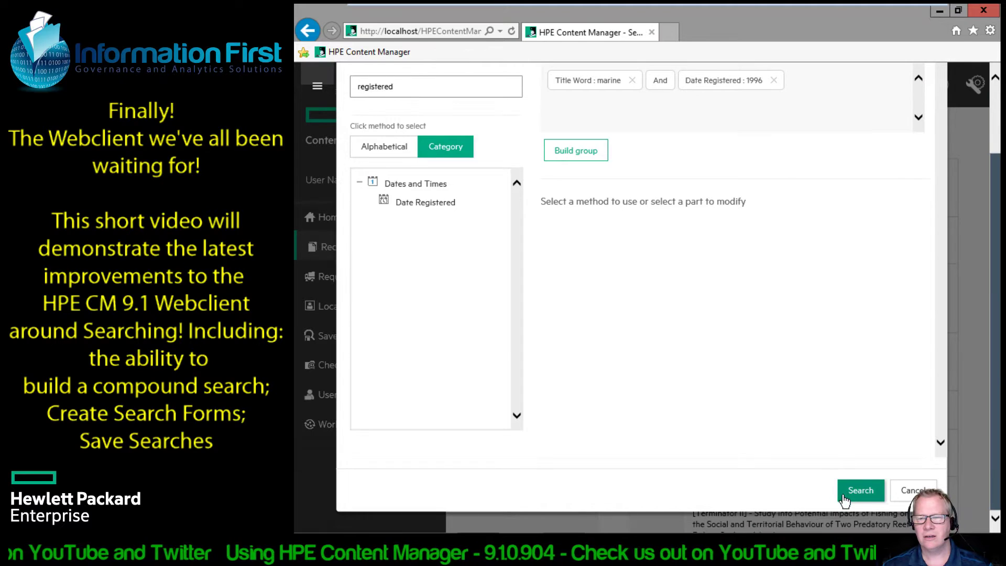
click(852, 494)
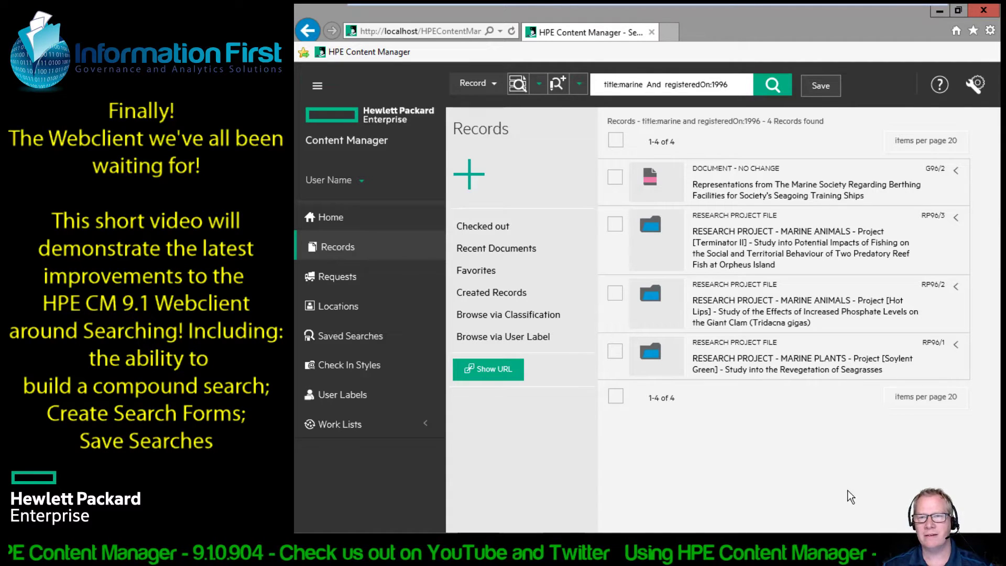
- Filter the marine/1996 web search to only Document - NO CHANGE records, returning G96/2
click(559, 84)
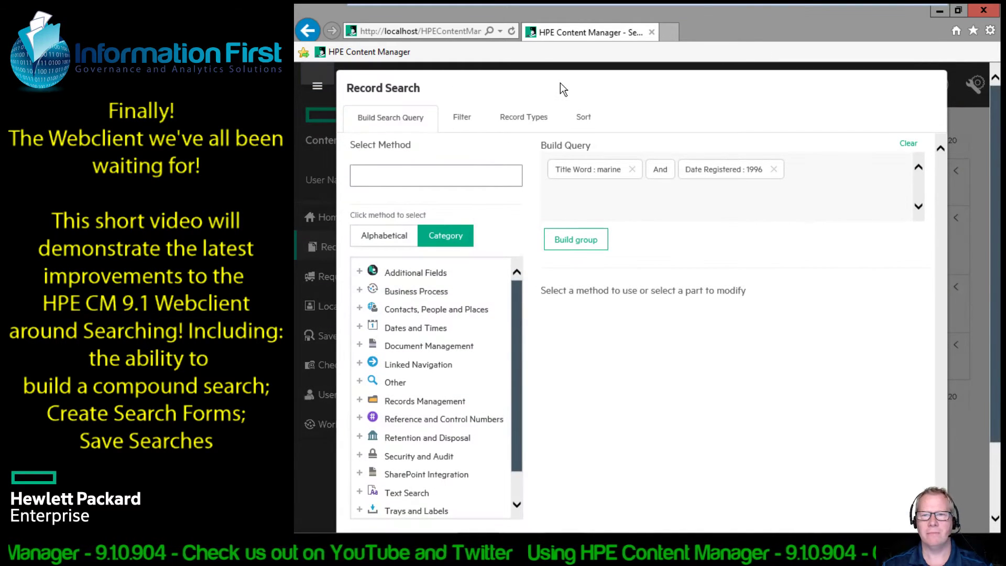
click(495, 124)
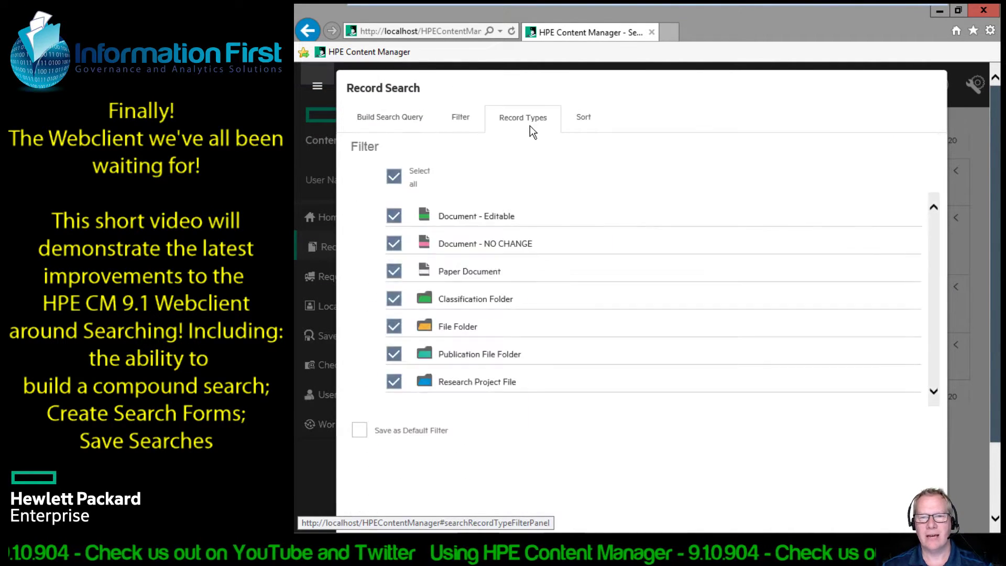
click(404, 216)
click(401, 246)
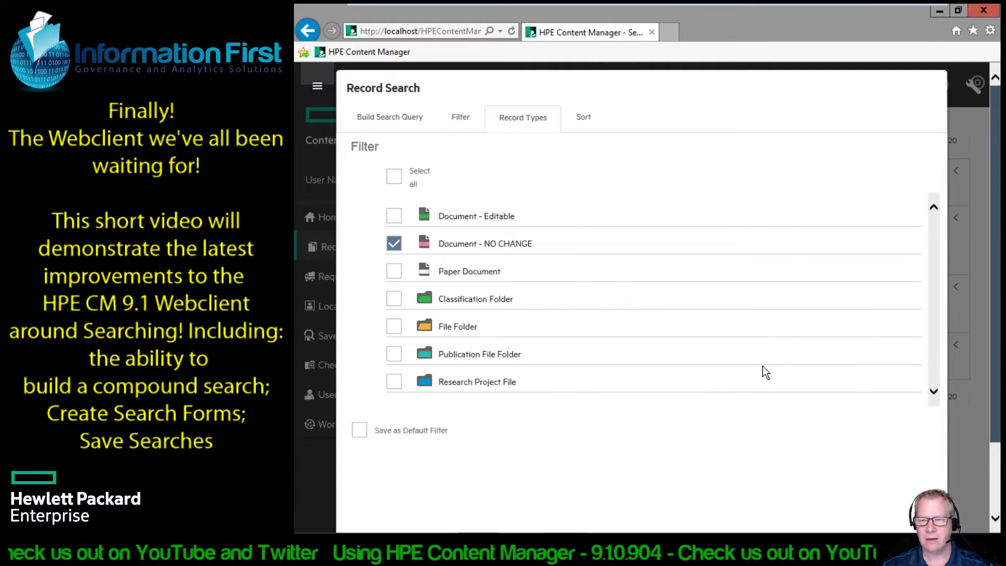
scroll(807, 419, down, 2)
click(860, 490)
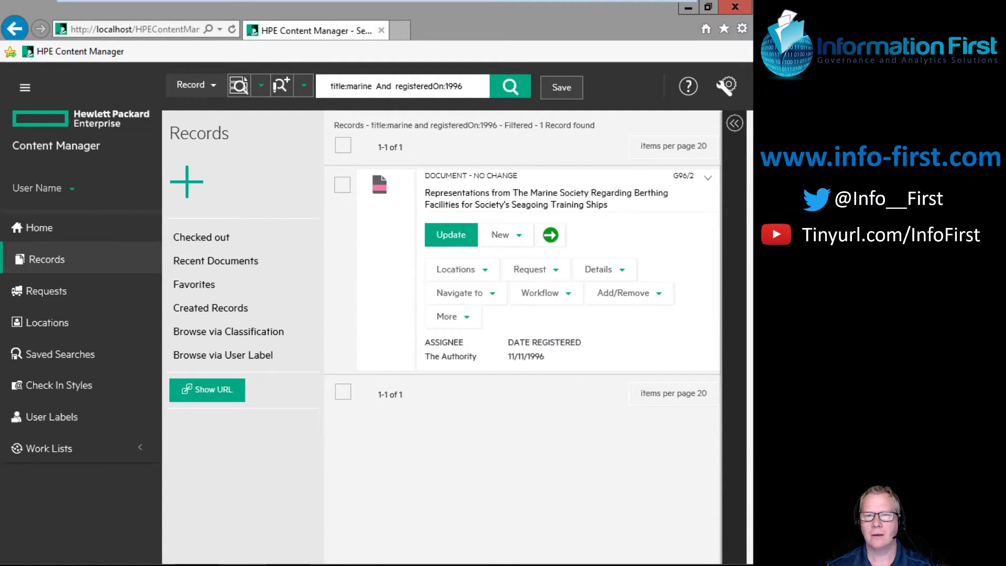
- Save the current search as 'Marine in '96' with Add to Favorites ticked
click(567, 88)
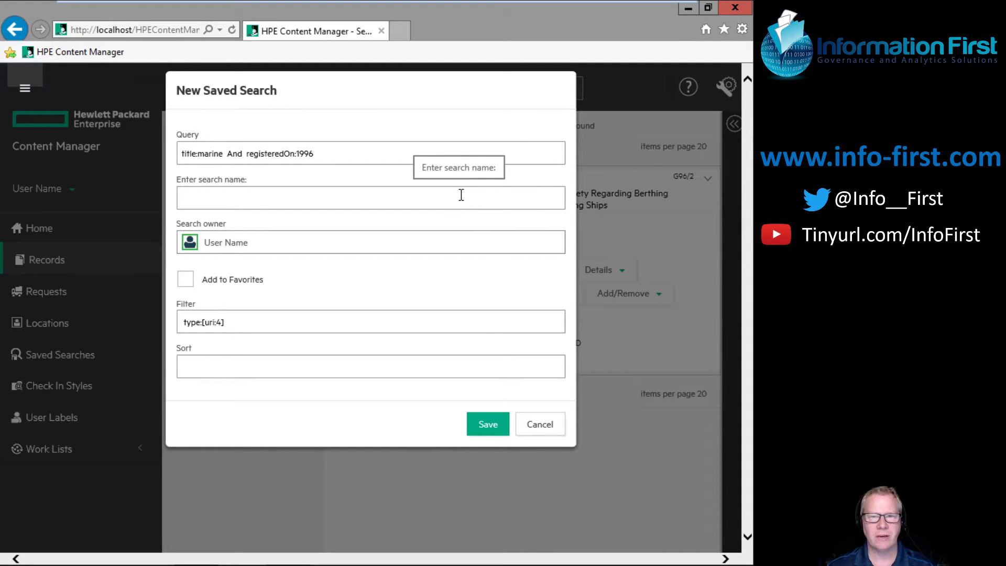
click(461, 195)
text(Marine )
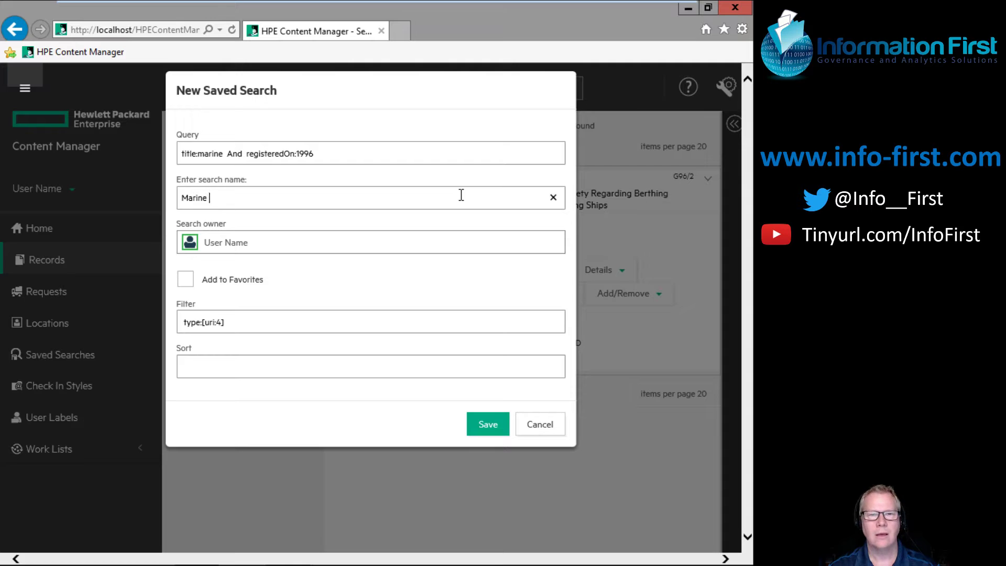
text(in 96)
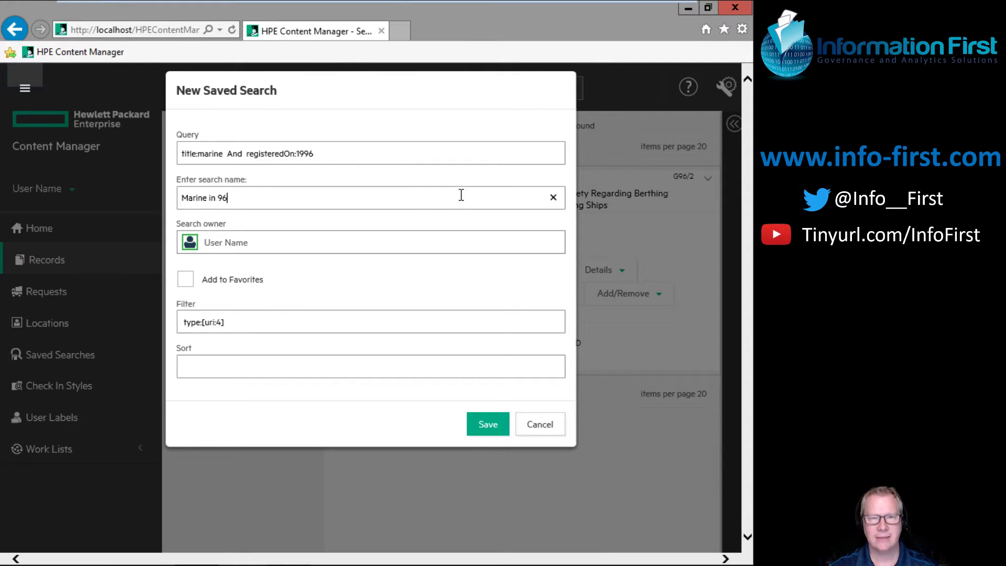
key(Left)
text(')
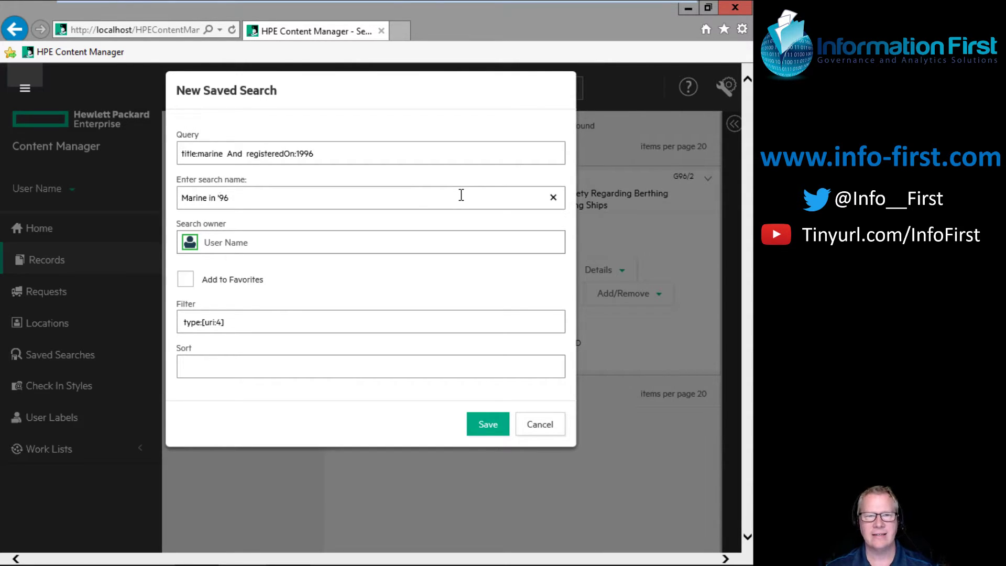
click(188, 284)
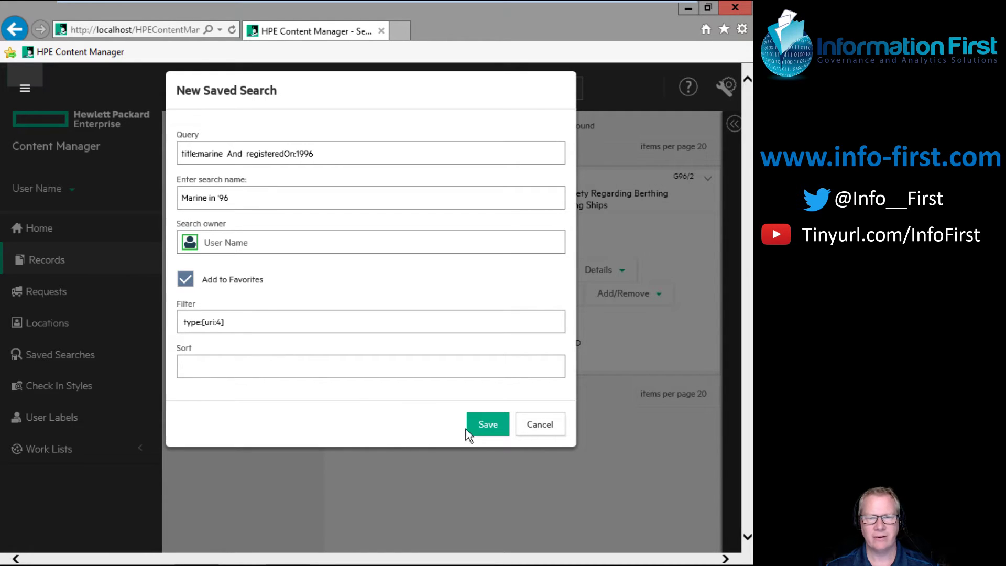
click(492, 427)
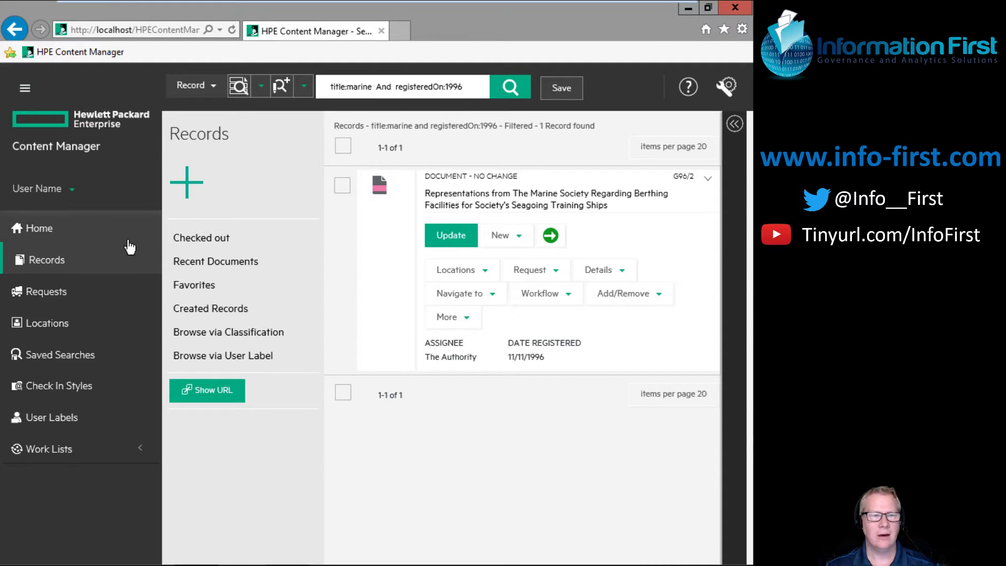
- View Marine in '96 among the favorite saved searches, then return to the desktop client
click(45, 356)
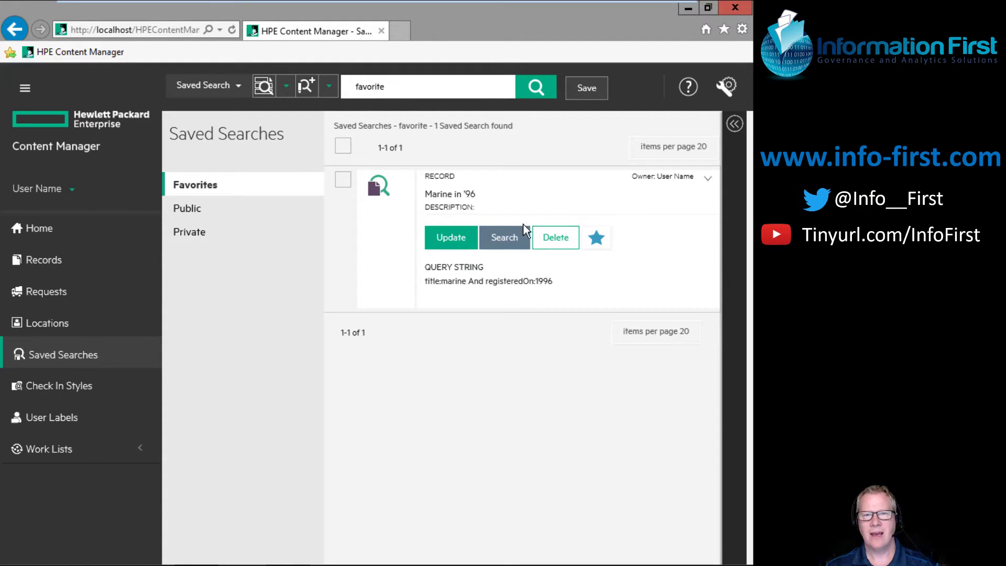
key(alt+Tab)
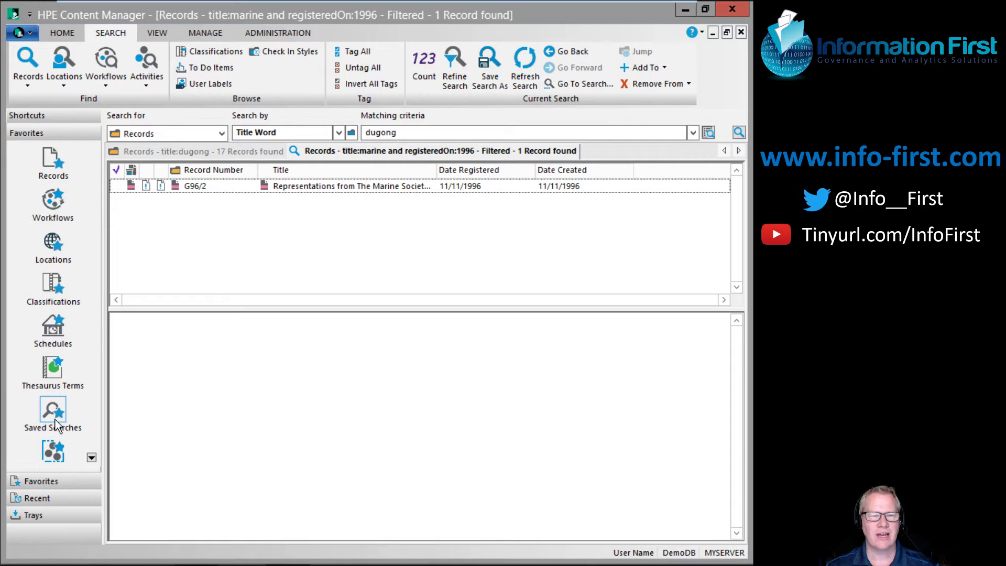
- List the desktop client's favourite saved searches to show 'Marine in '96'
click(55, 417)
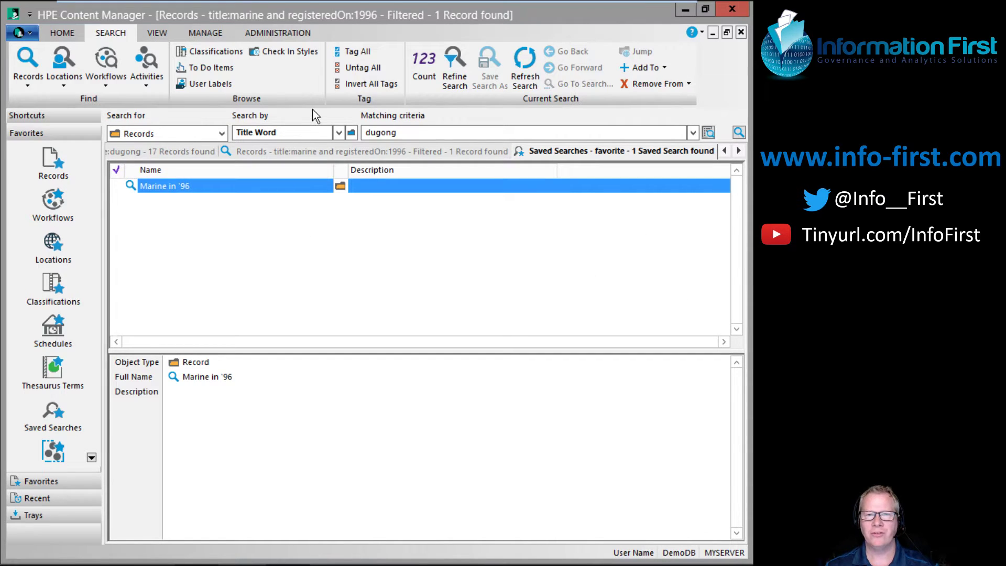
- Open a Multifield record search and enter 'marine' in Indexed Words
click(21, 60)
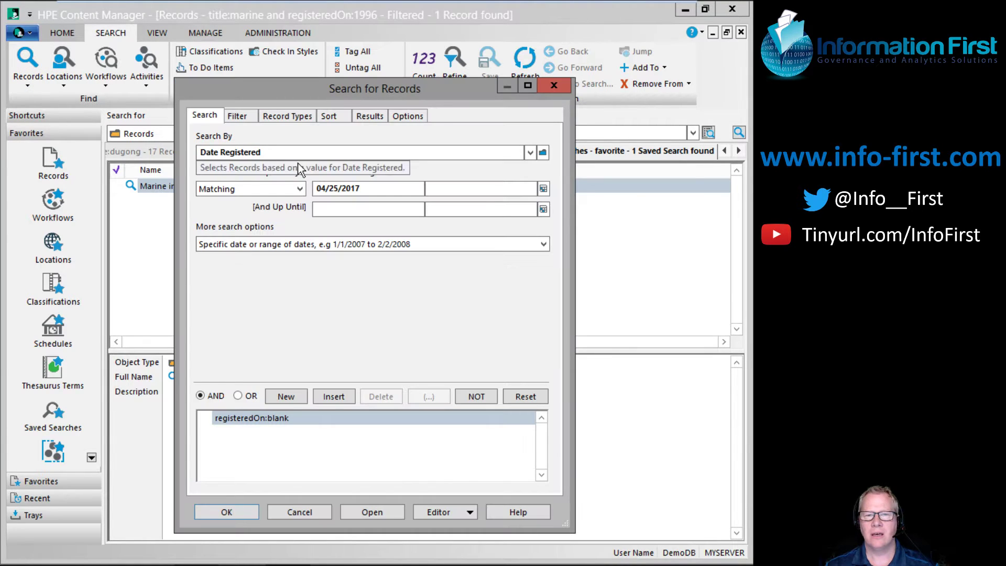
click(454, 517)
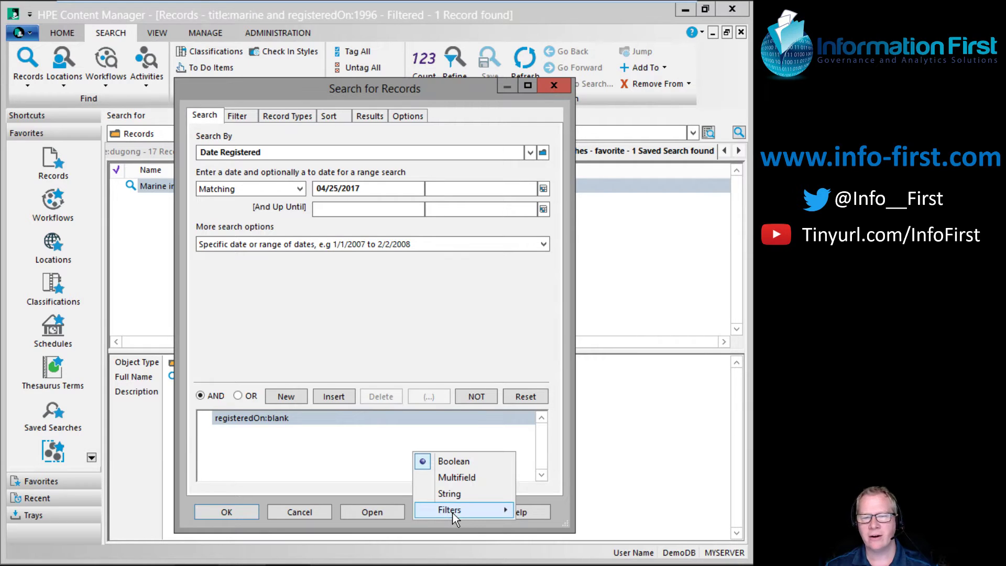
click(457, 478)
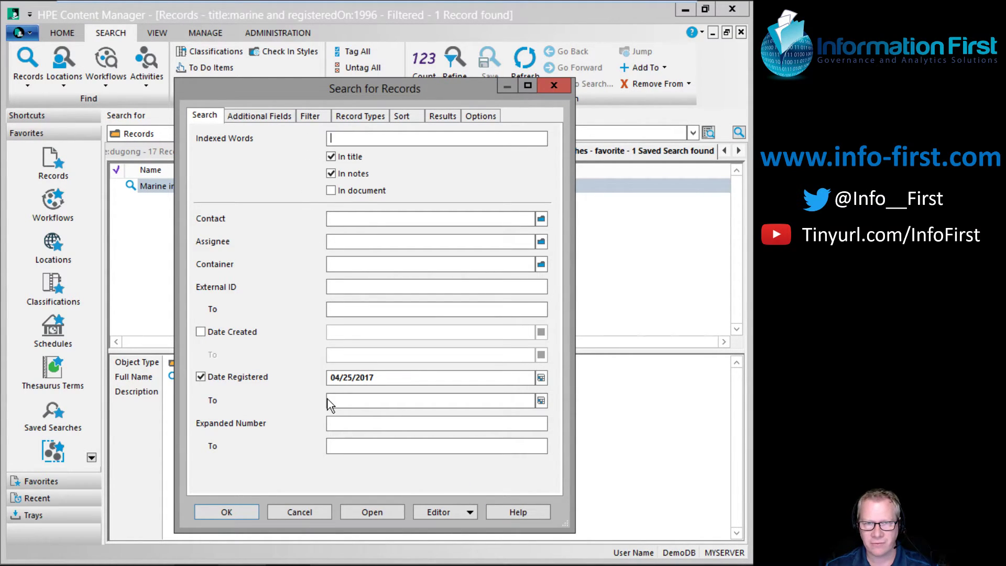
click(356, 138)
text(mrine)
key(Tab)
key(shift+Tab)
key(BackSpace)
text(marine)
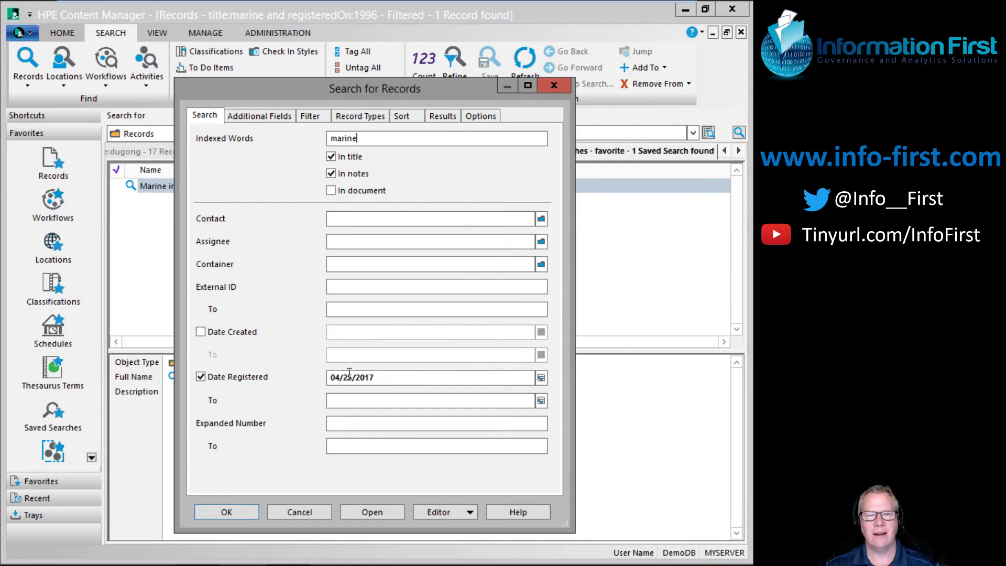
- Set Date Registered from 1/1/1996 to 12/31/1996 and run the search
drag(376, 377, 330, 378)
text(1996)
click(230, 514)
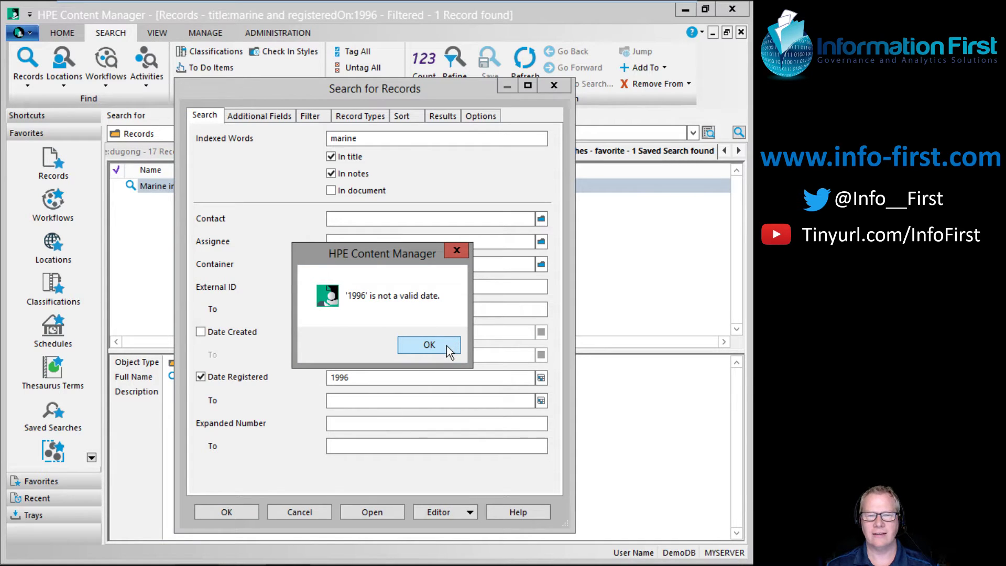
click(448, 345)
text(1/1/1996)
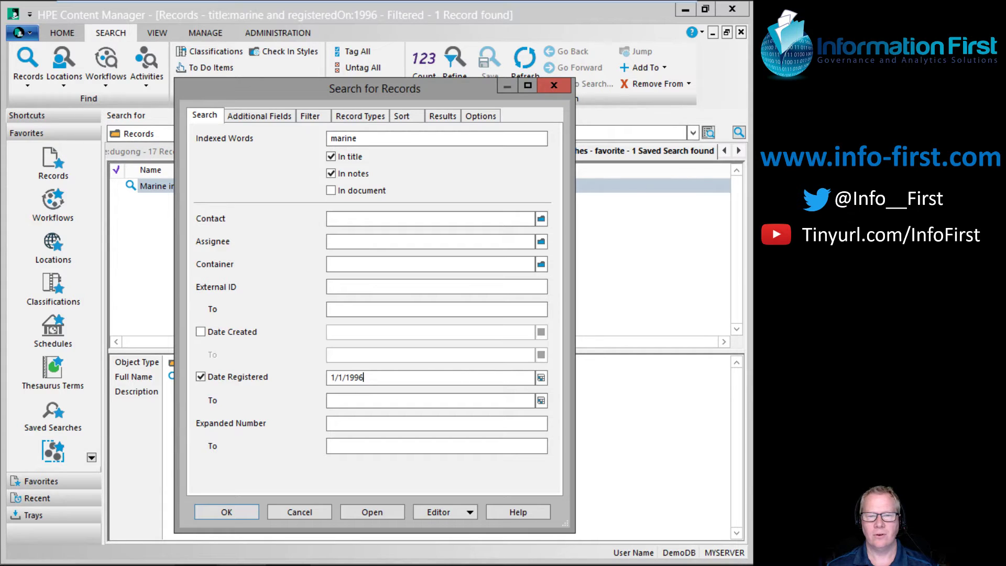
key(Tab)
text(12/31/1996)
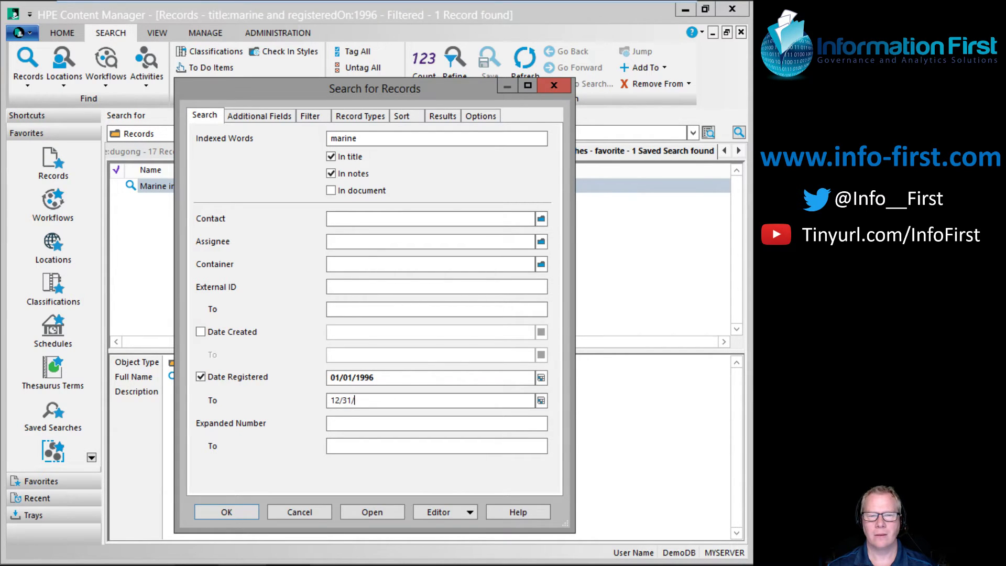
click(218, 509)
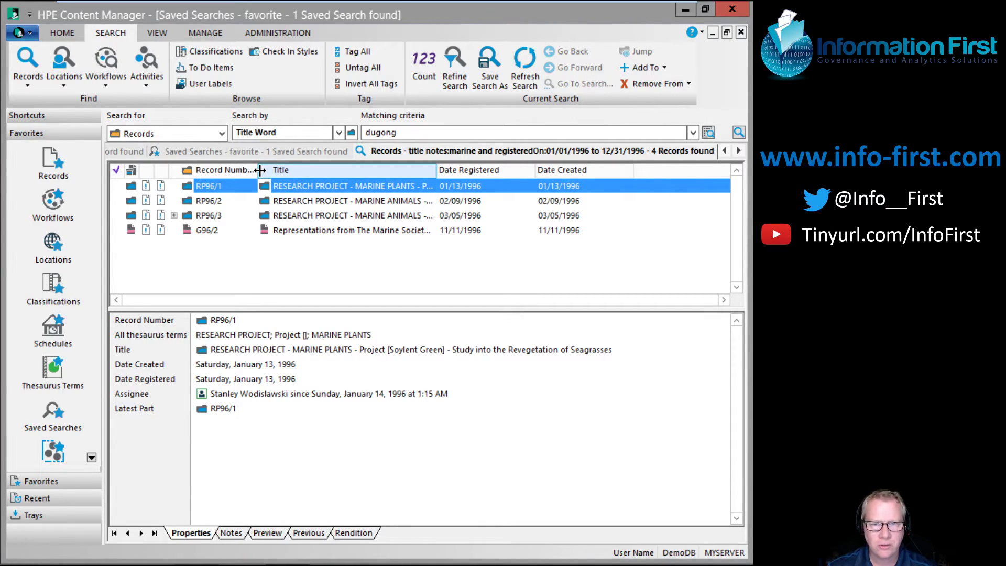
- Start a new search form from the Manage tab's Search Forms list
click(220, 31)
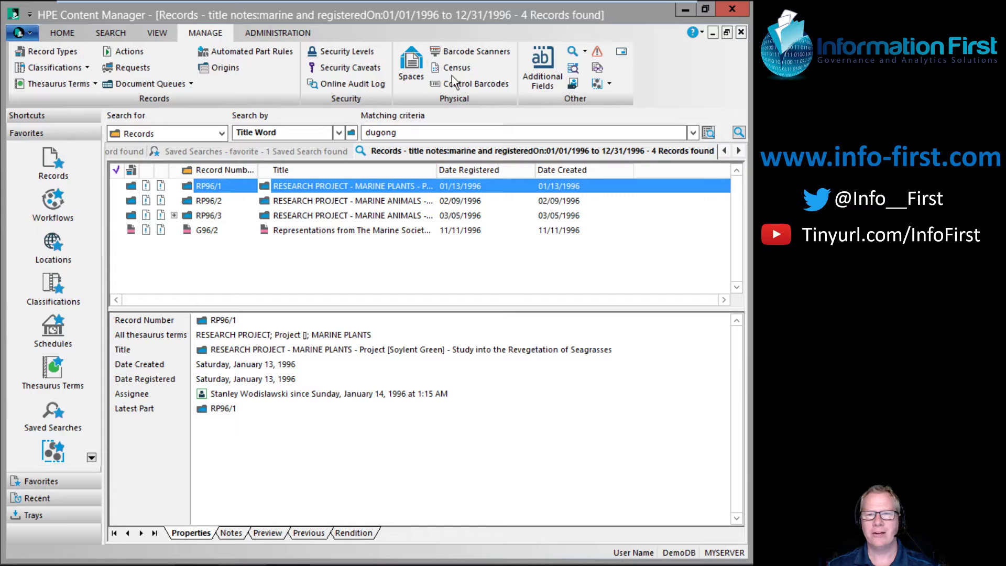
click(575, 72)
right_click(234, 260)
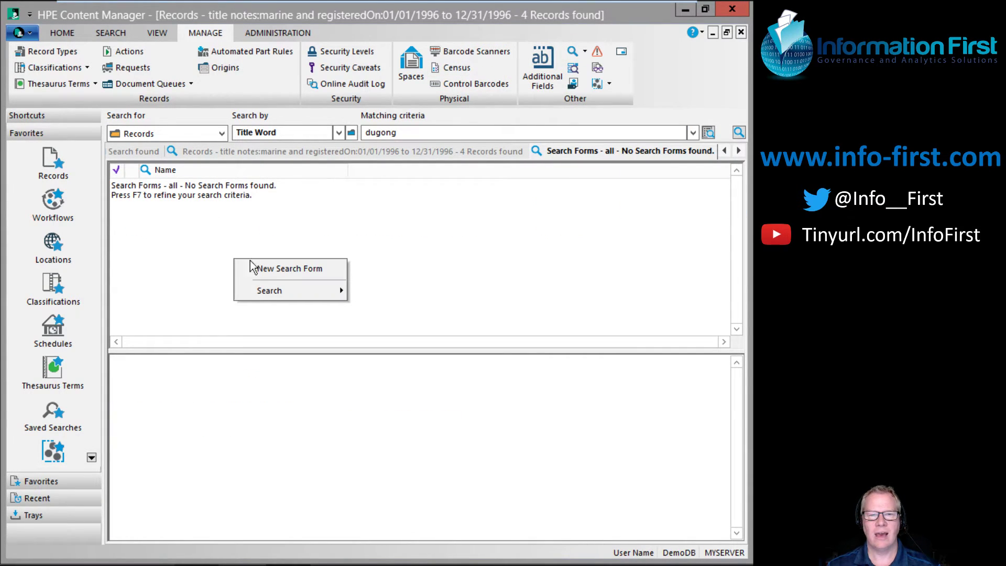
click(281, 268)
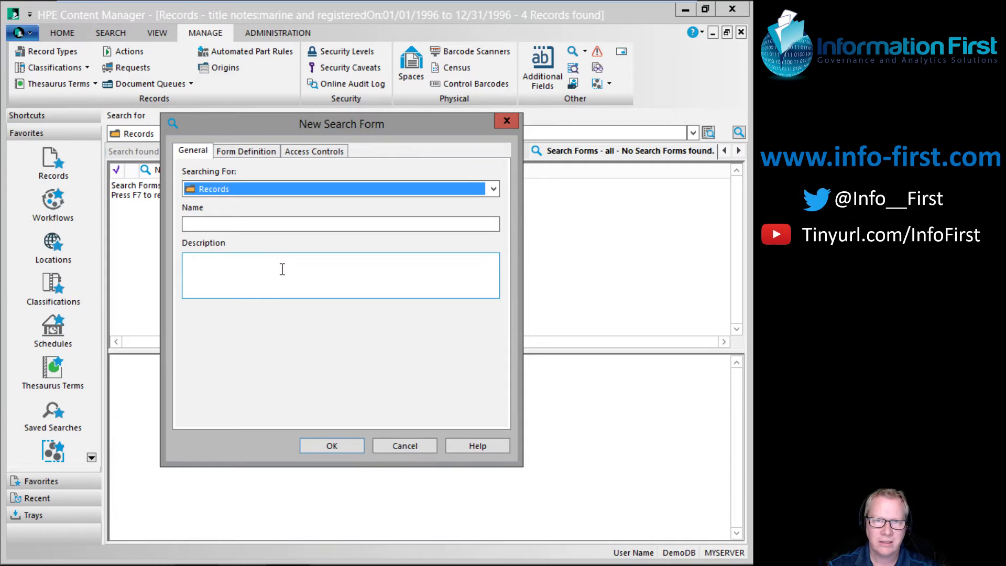
- Name the form 'Number Search' with description 'Use this to search with all number fields'
click(276, 223)
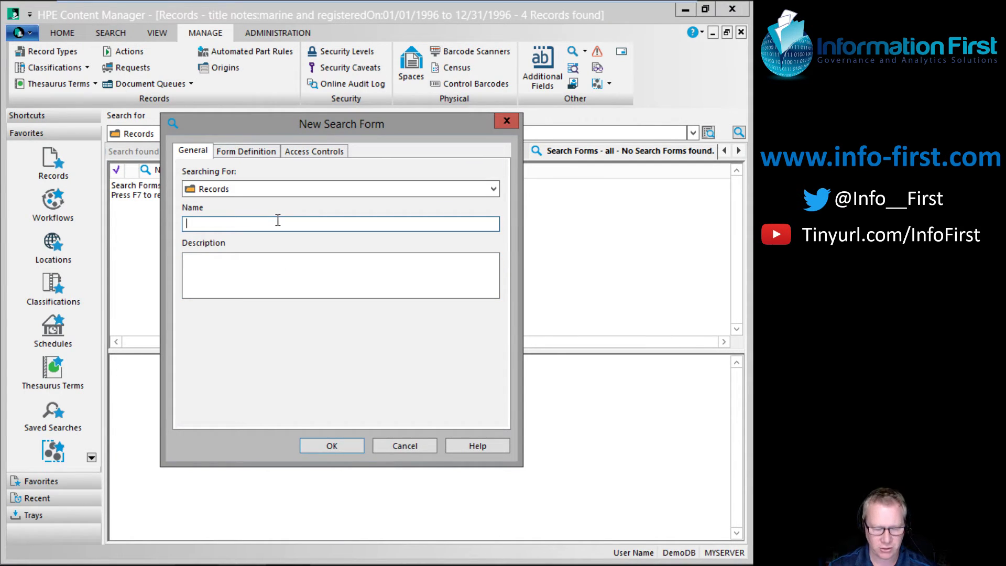
text(Number S)
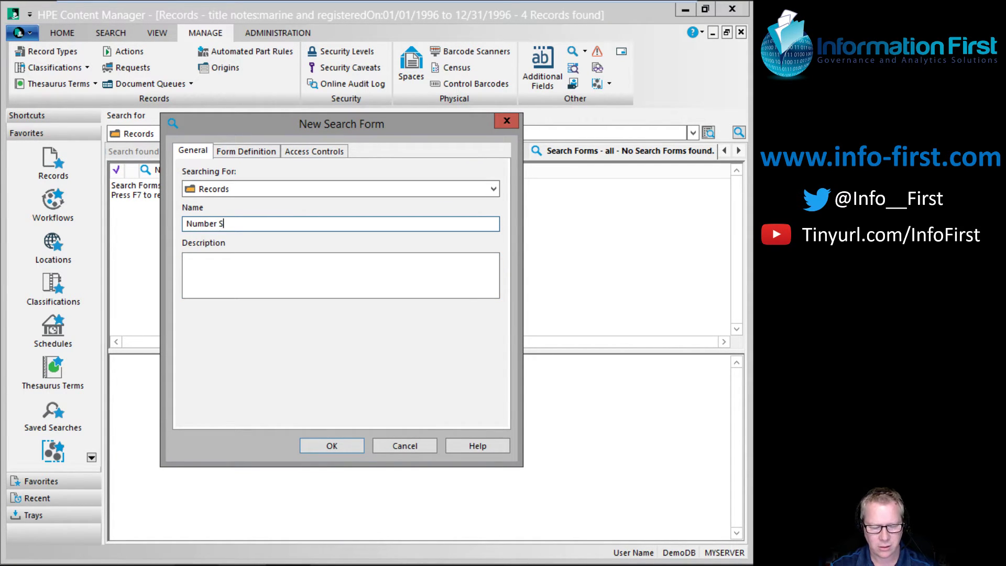
text(earch)
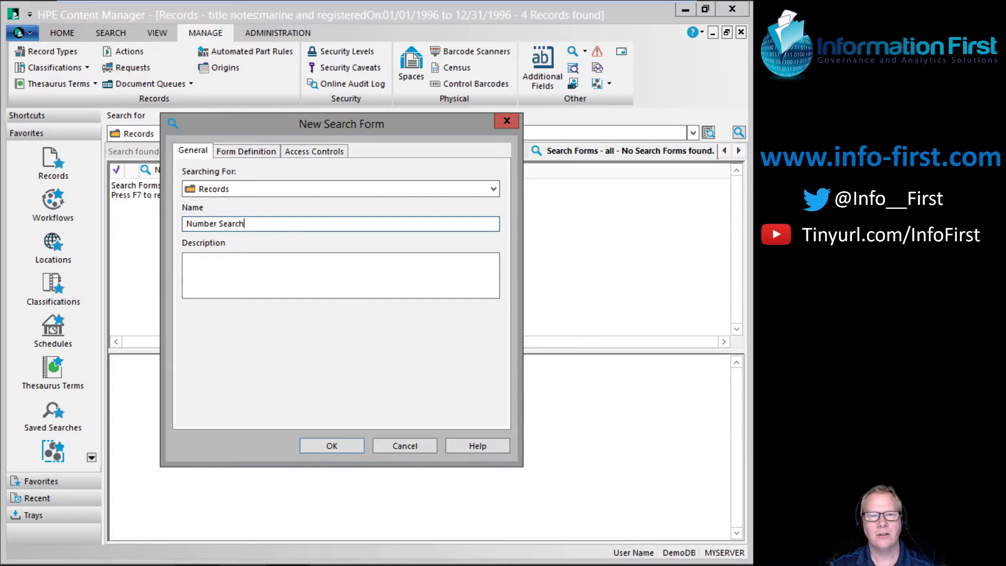
key(Tab)
text(Use this )
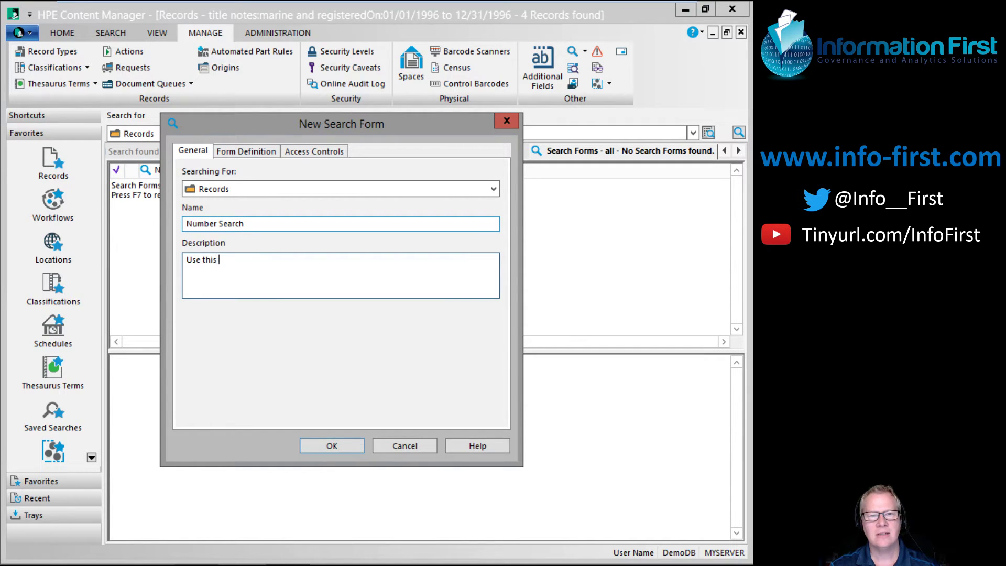
text(to search by)
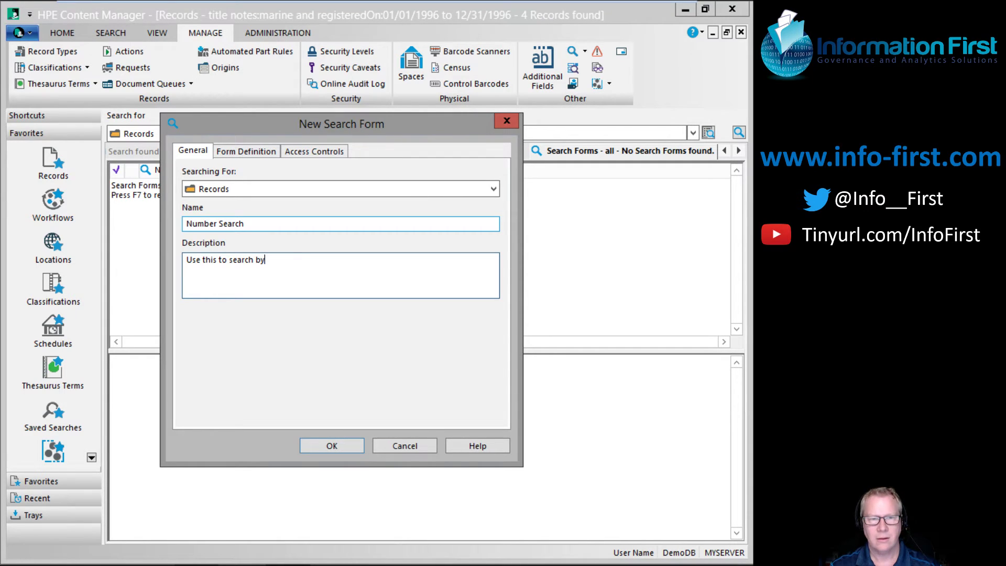
key(BackSpace)
key(BackSpace)
text(with all nu)
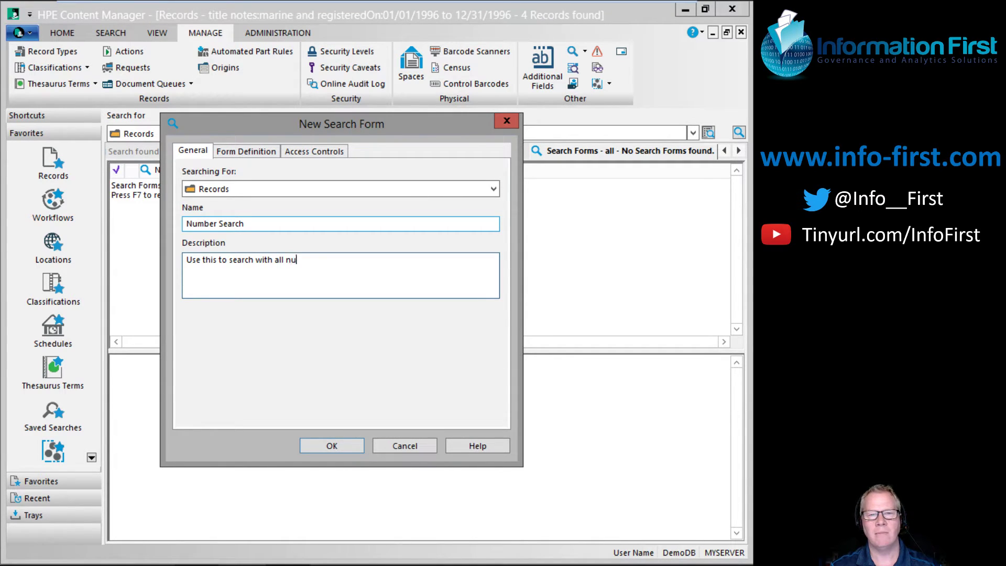
text(mber f)
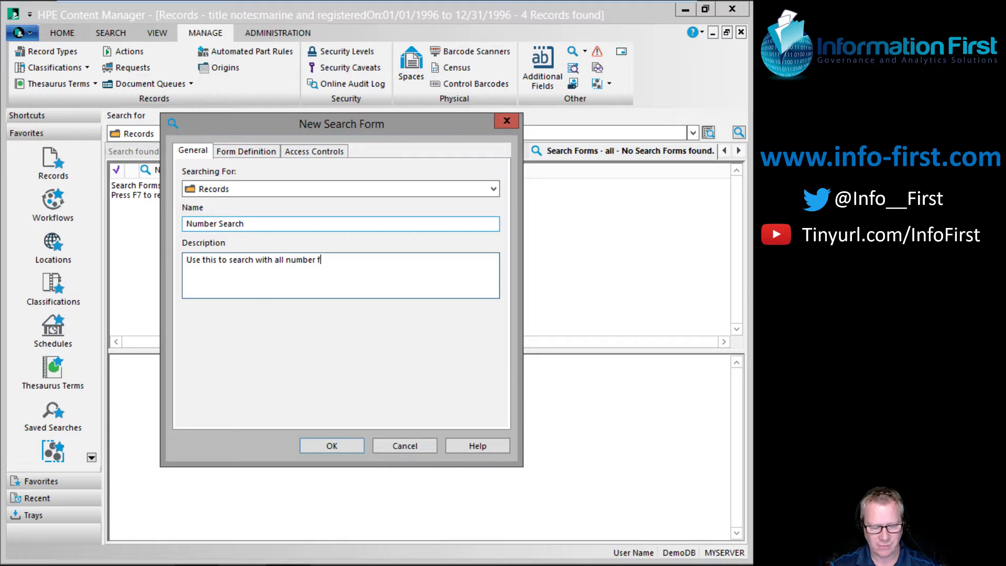
text(ileds)
key(BackSpace)
key(BackSpace)
key(BackSpace)
key(BackSpace)
text(elds)
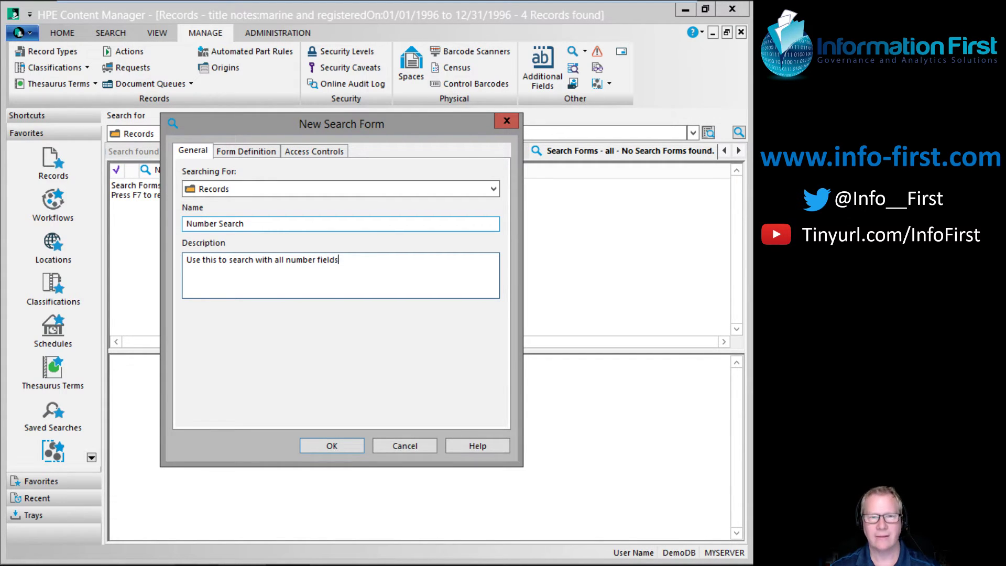
- Remove Text, People & Places and Dates from the form definition, then expand Numbers
click(251, 153)
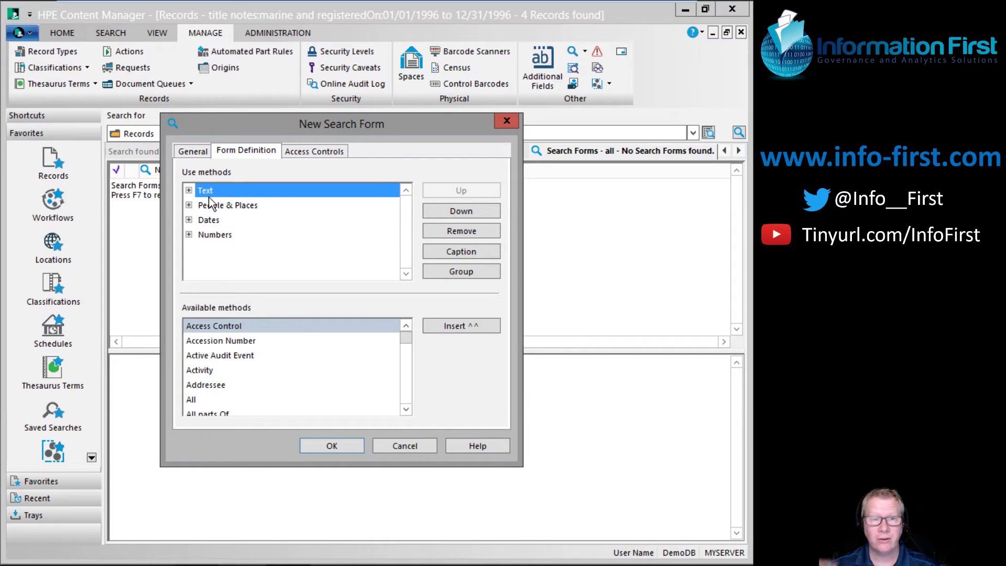
click(474, 234)
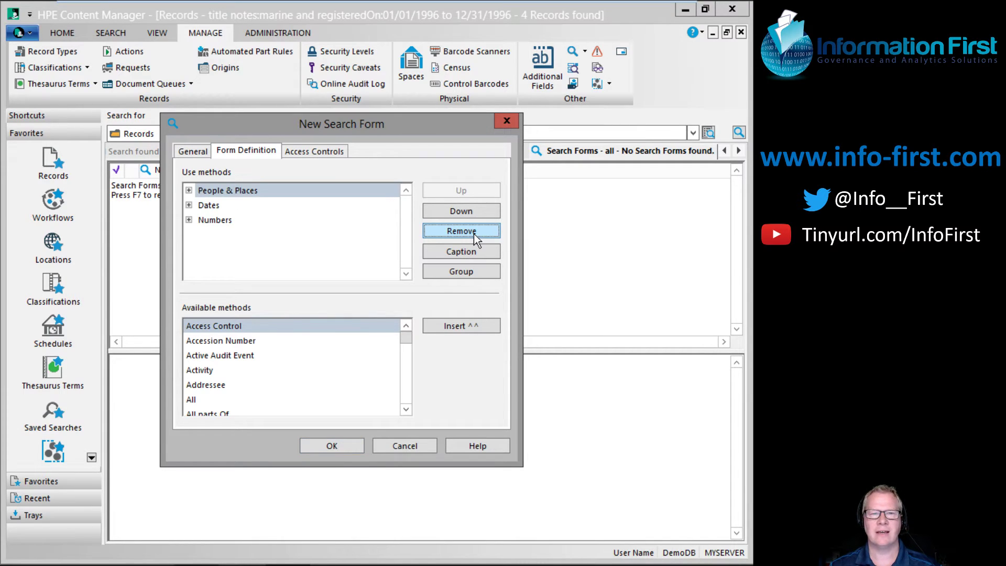
click(474, 234)
click(474, 233)
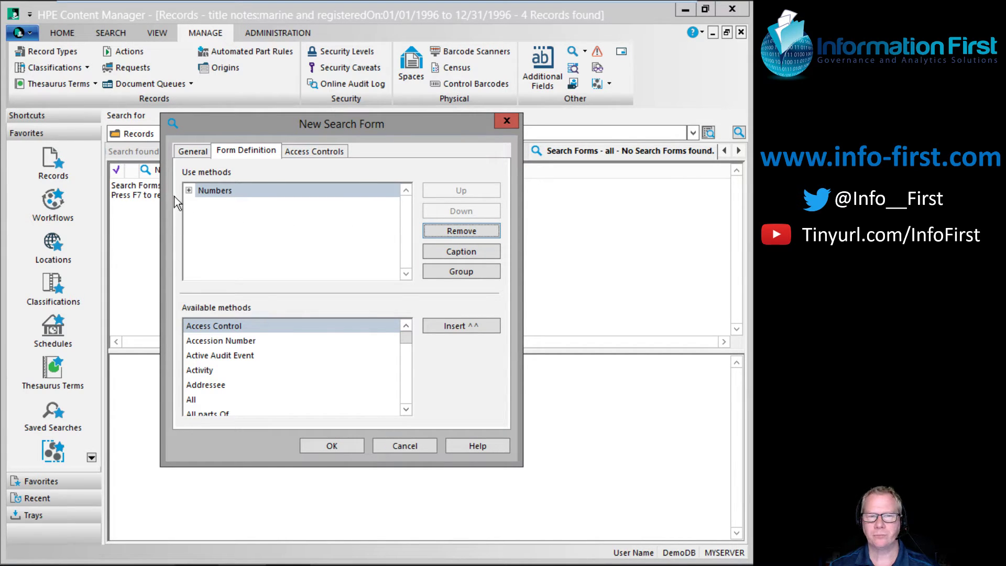
click(189, 190)
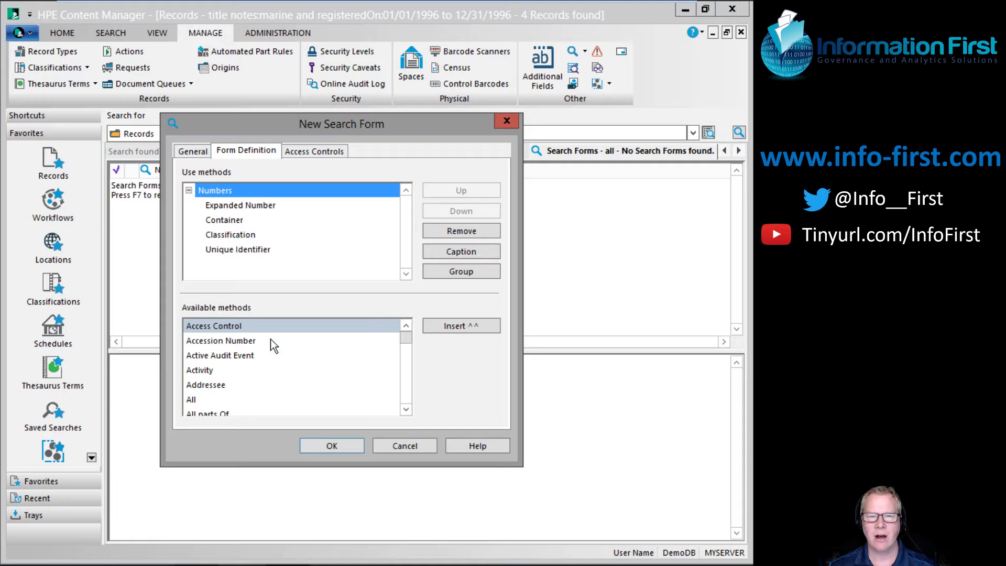
- Add Control Number from the available methods to the form
click(273, 325)
key(c)
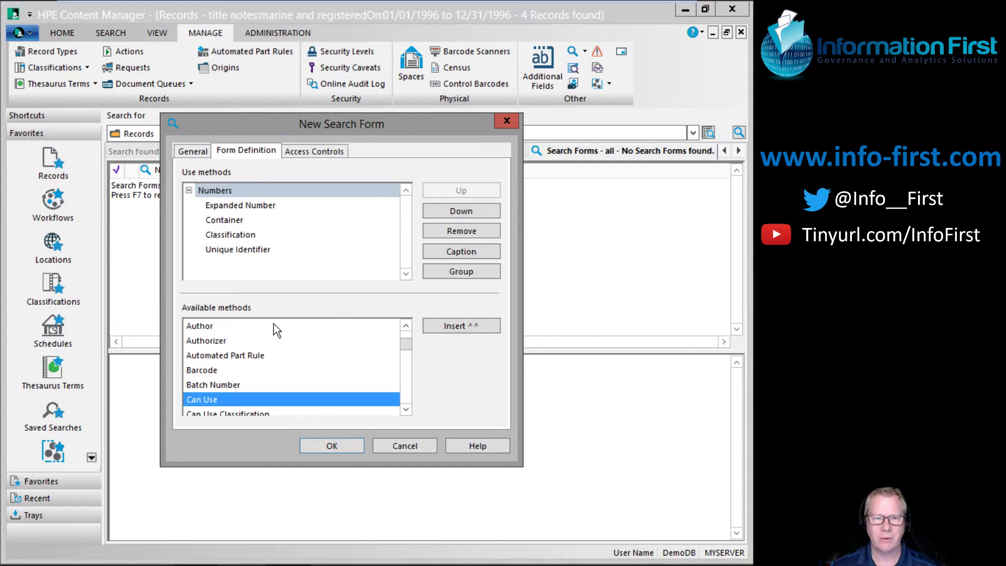
key(Down)
key(Down)
key(Down)
key(Down)
key(Down)
key(Down)
key(Down)
key(Down)
key(Down)
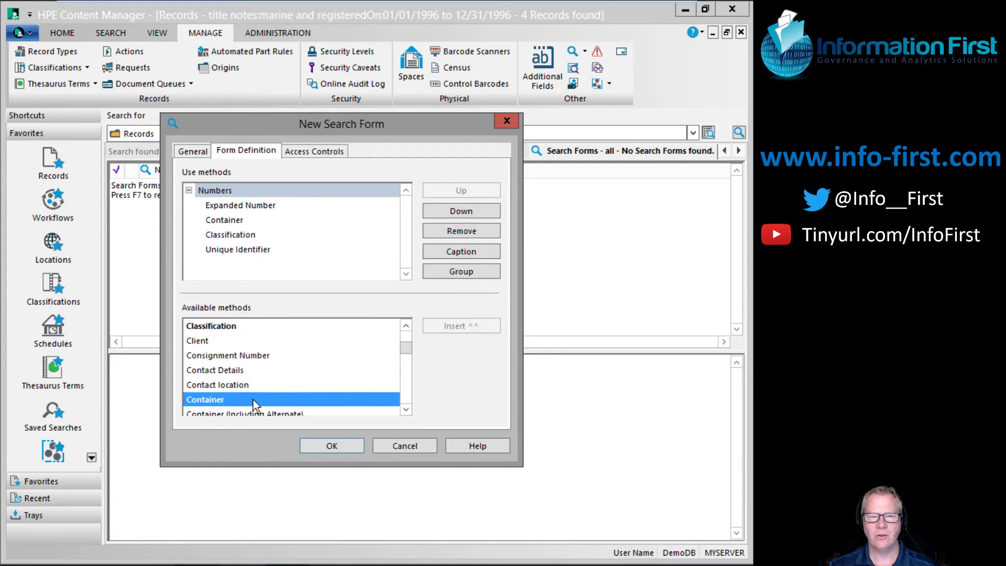
key(Down)
key(Down)
key(Down)
key(Down)
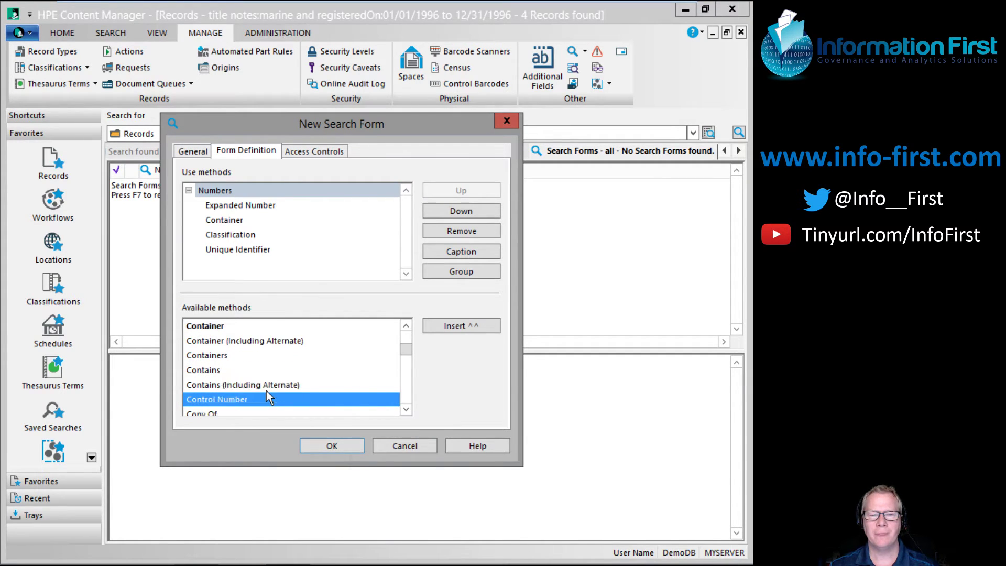
key(Down)
click(253, 385)
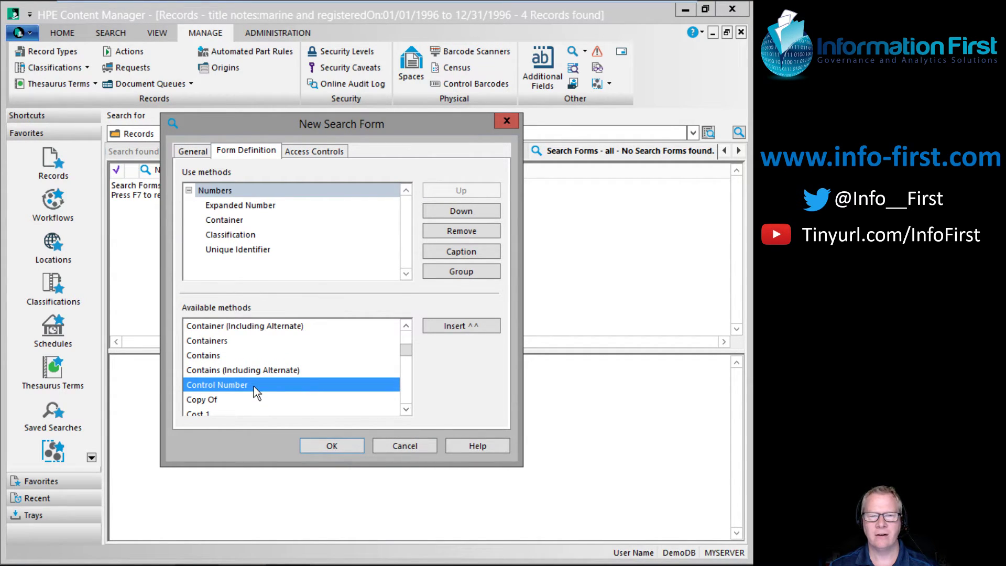
click(471, 325)
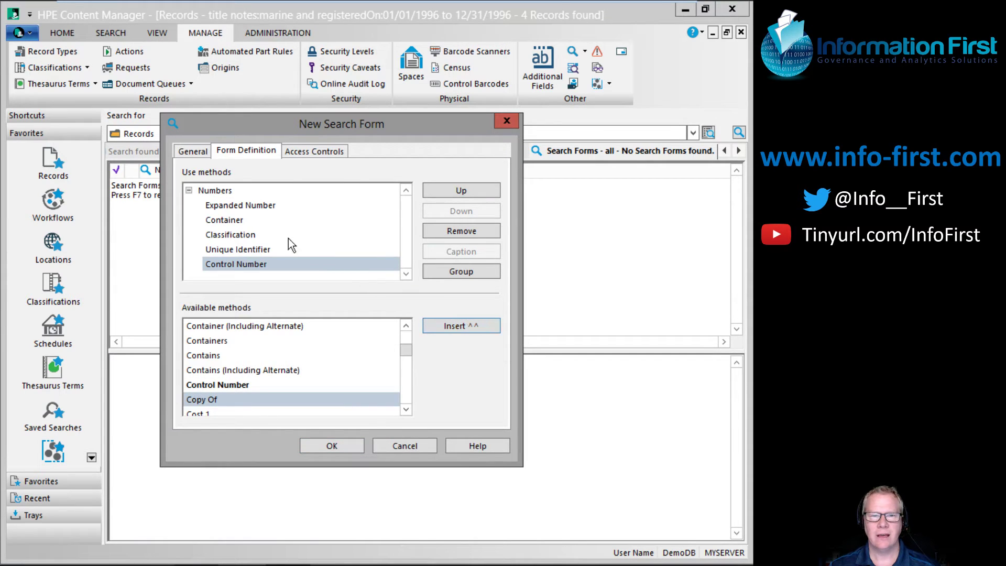
- Add External ID from the available methods to the form
click(271, 223)
key(Up)
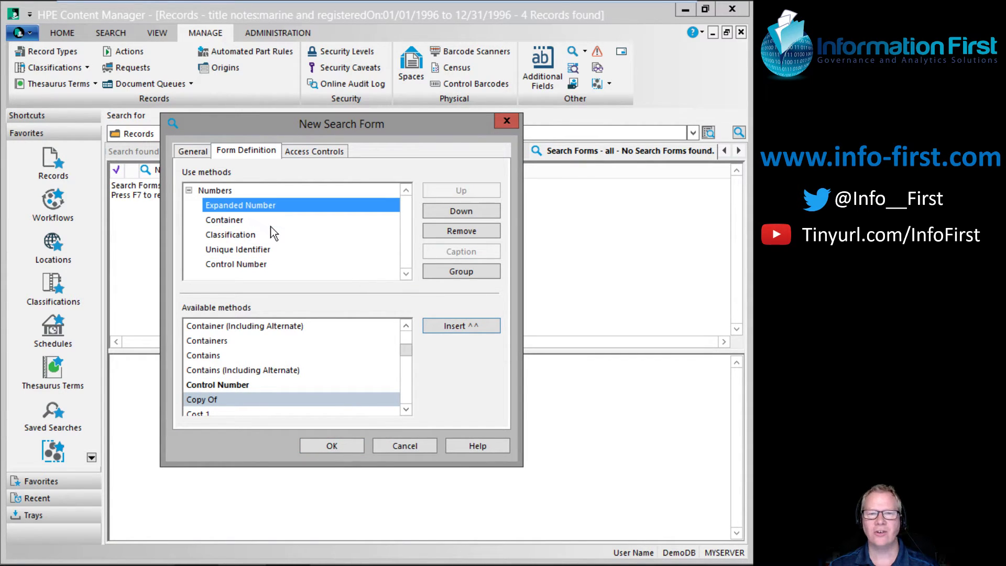
click(234, 356)
key(e)
key(Down)
key(Down)
key(Down)
key(Down)
key(Down)
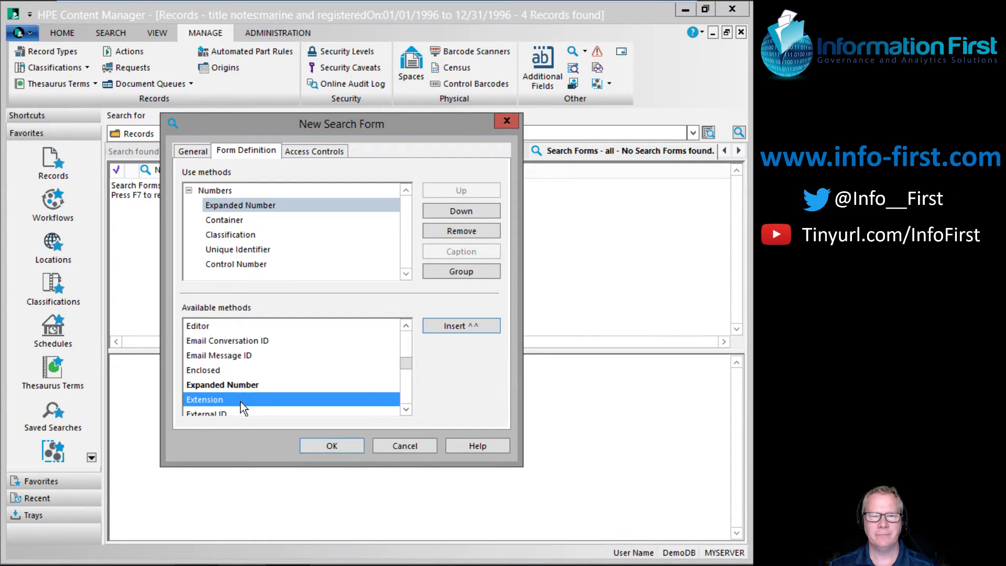
key(Down)
click(463, 327)
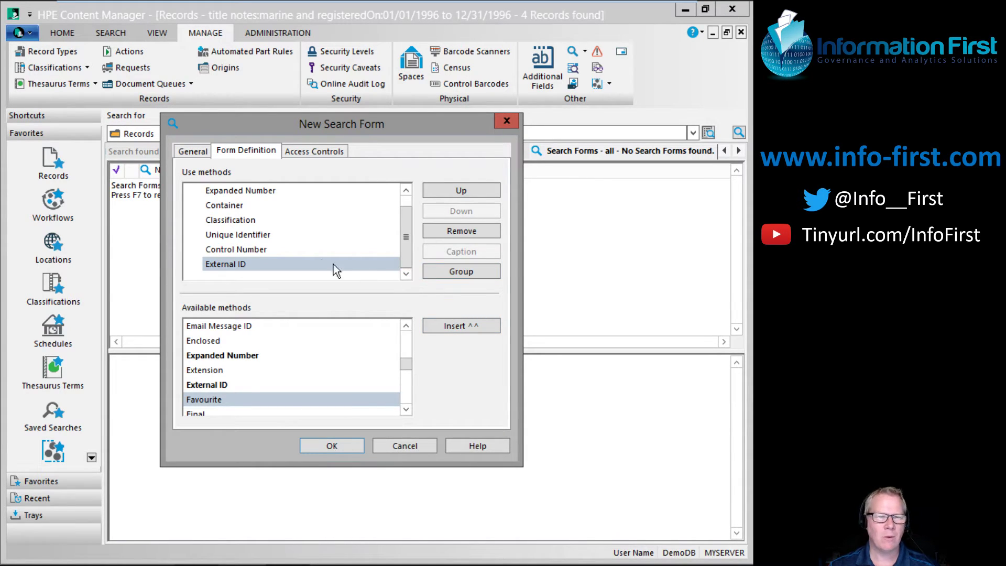
- Remove Classification and Container from the form's search methods
click(248, 220)
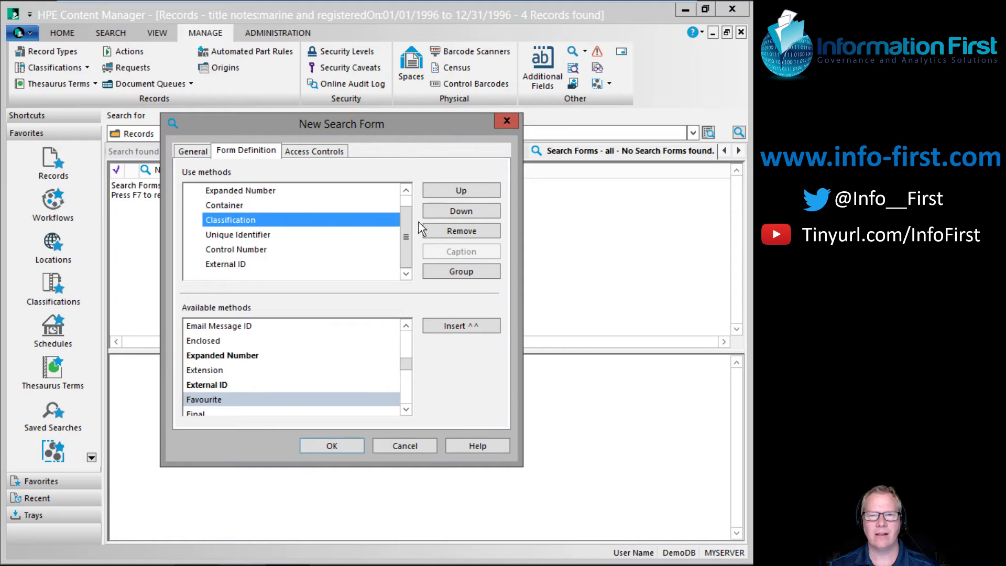
click(456, 230)
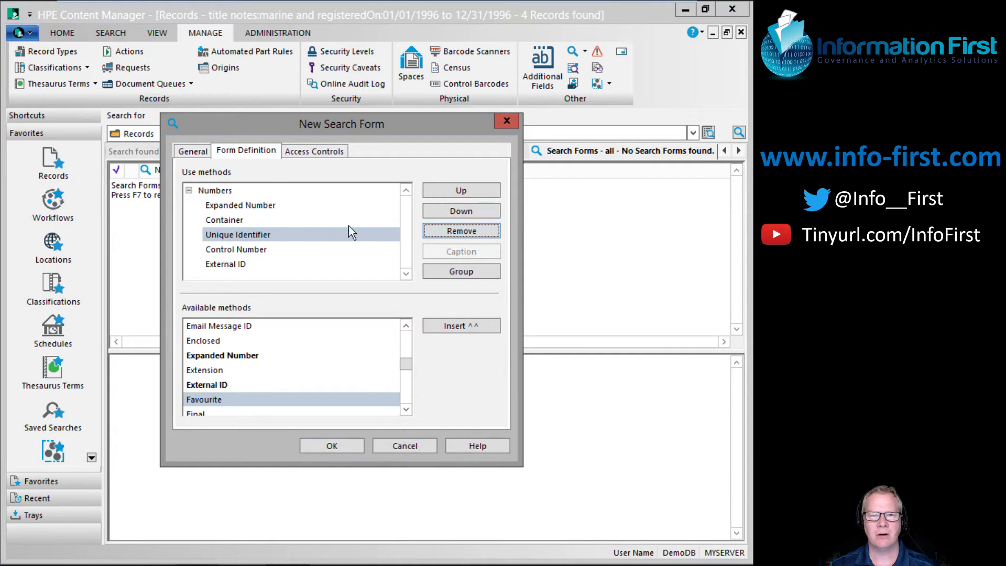
click(243, 219)
click(471, 230)
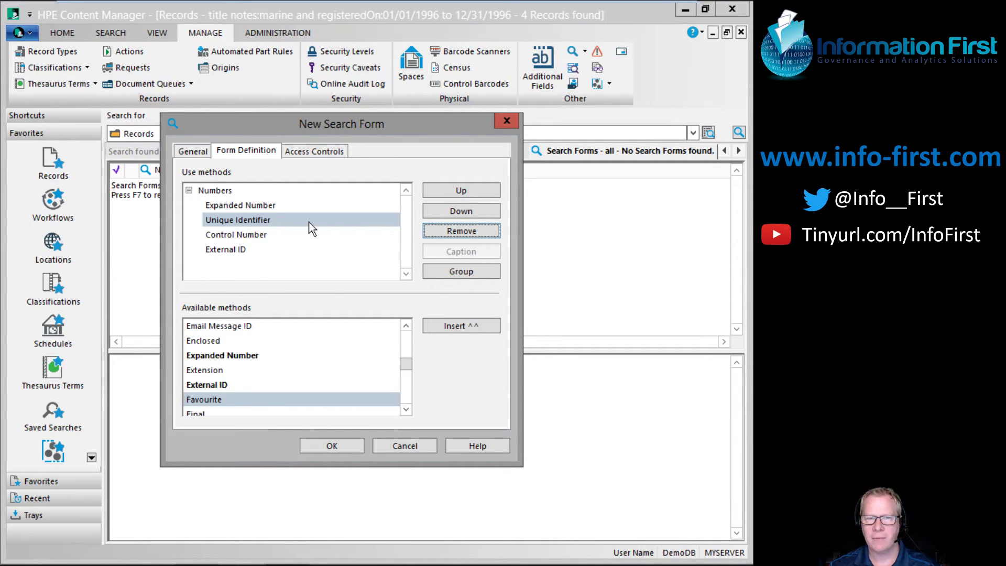
- Save the Number Search form, review its properties, and switch back to the web client
click(346, 449)
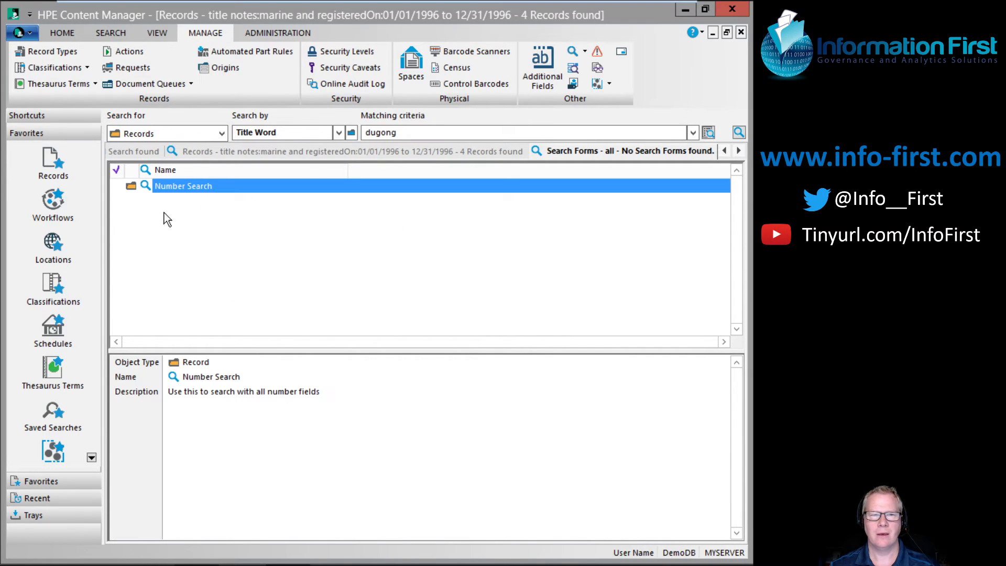
double_click(178, 190)
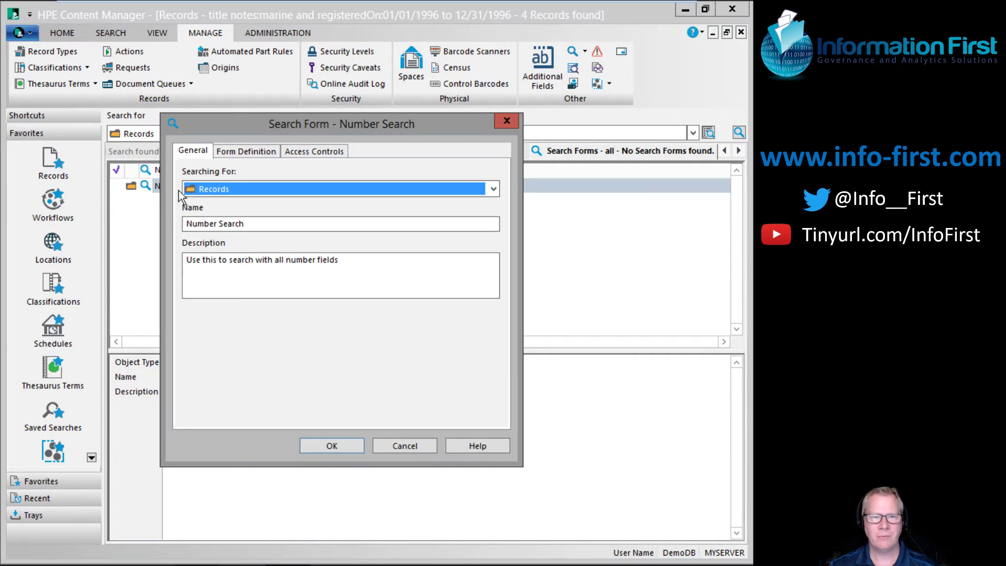
click(404, 447)
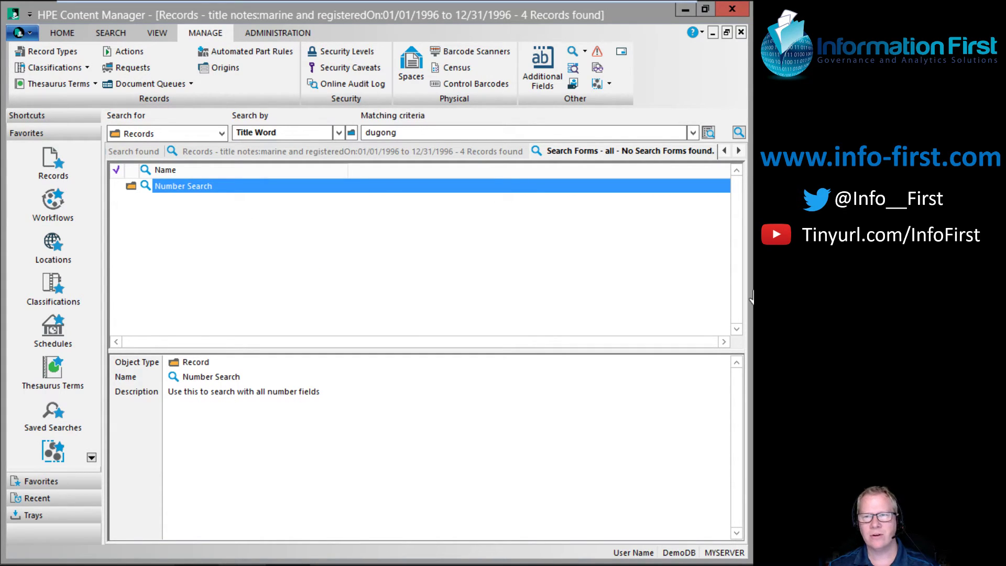
key(alt)
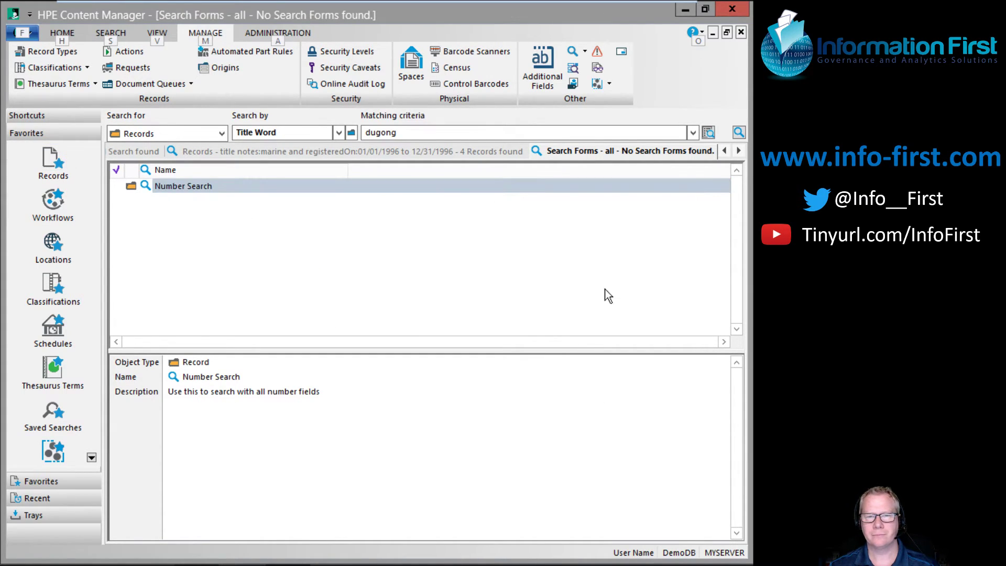
key(alt+Tab)
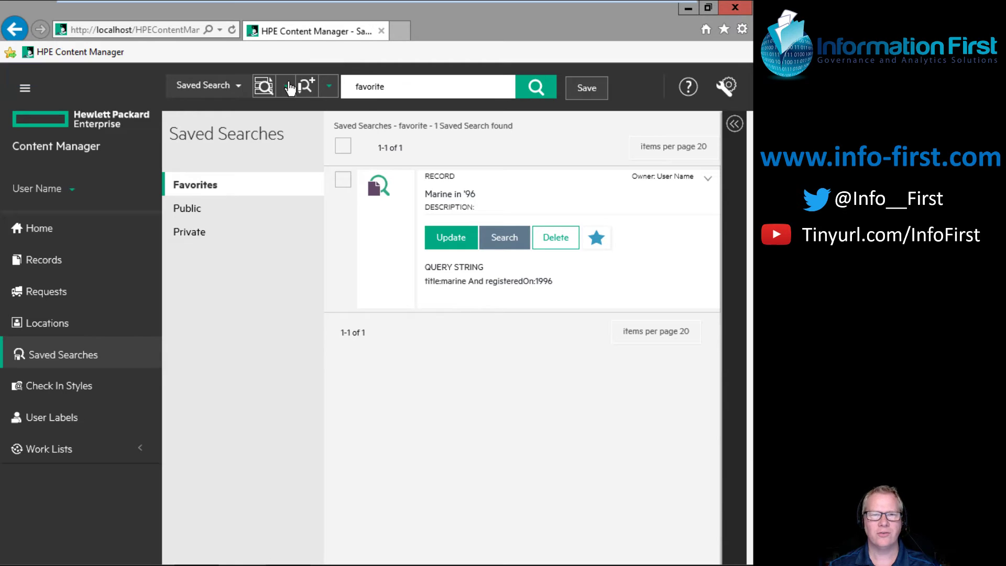
- View the web client's search forms, then reload the page to pick up the new form
click(287, 86)
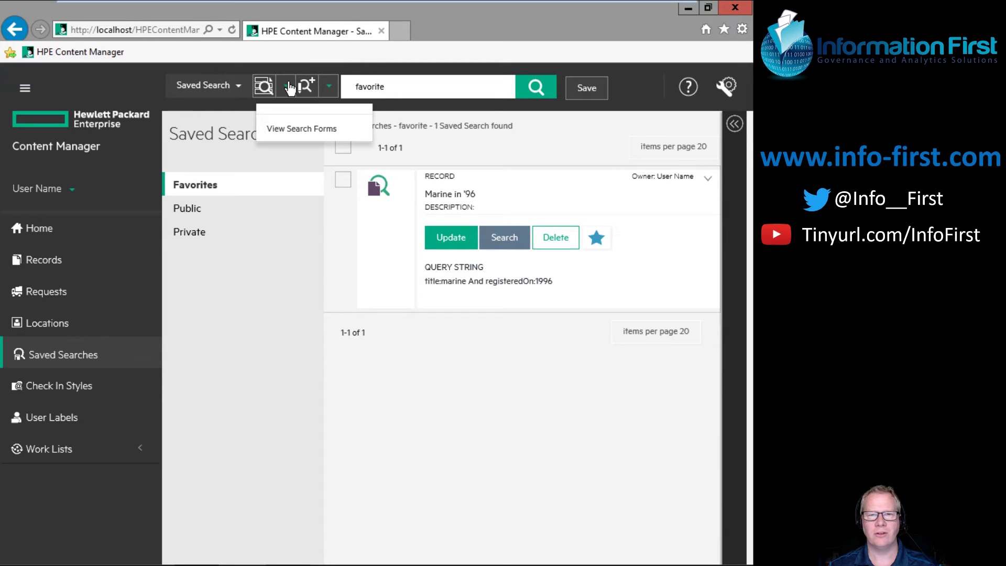
click(299, 130)
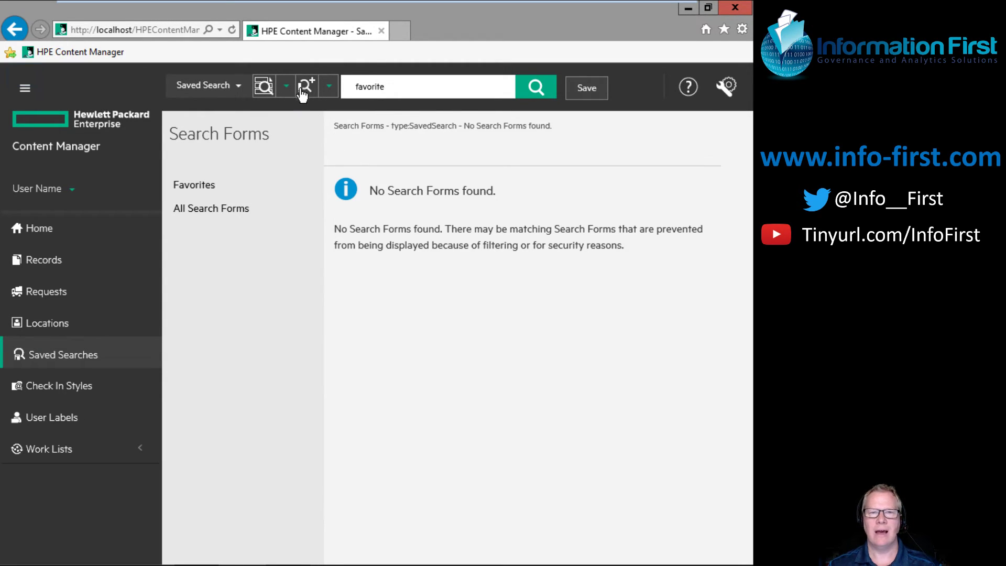
click(232, 31)
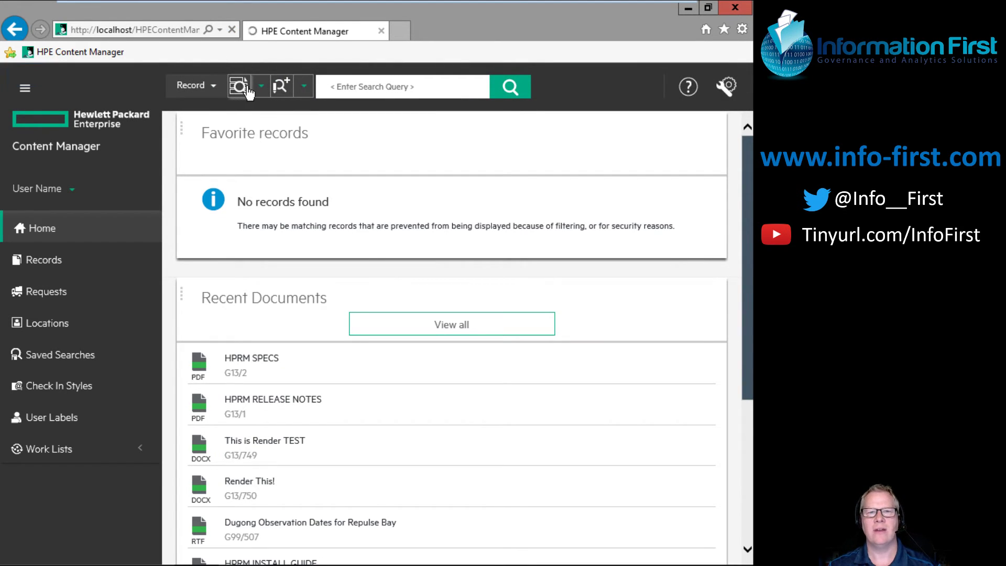
- List the search forms and star Number Search as a favourite
click(261, 88)
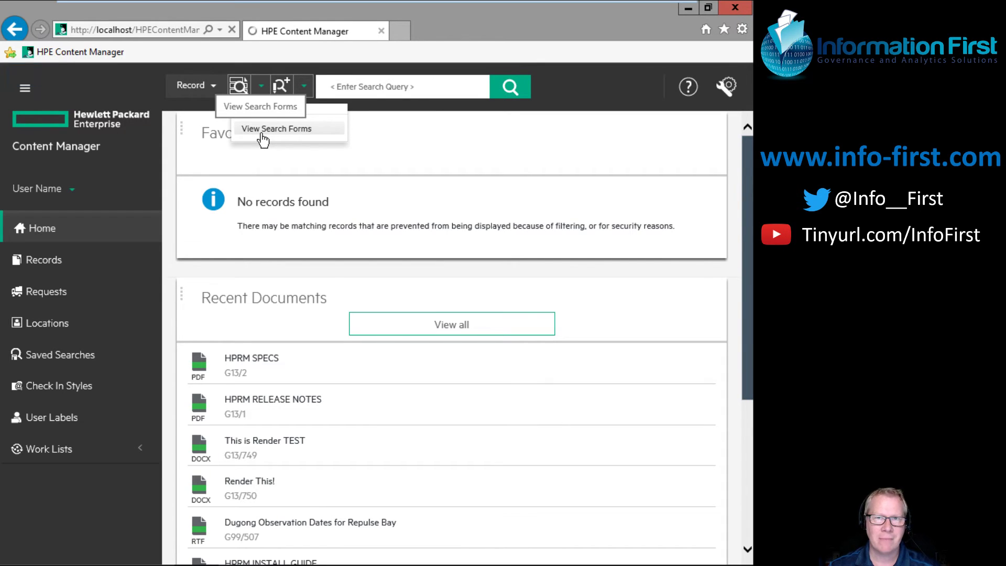
click(263, 137)
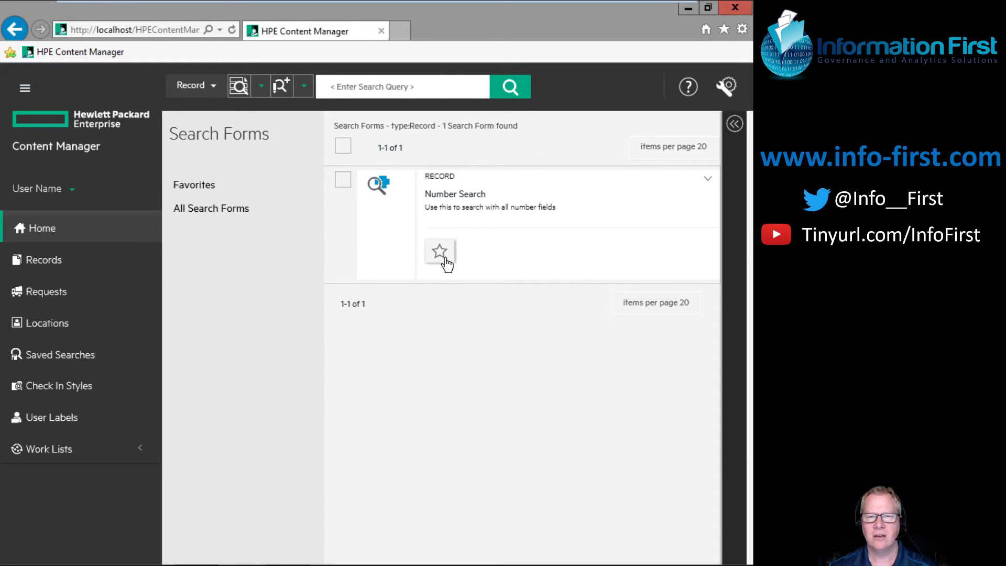
click(440, 253)
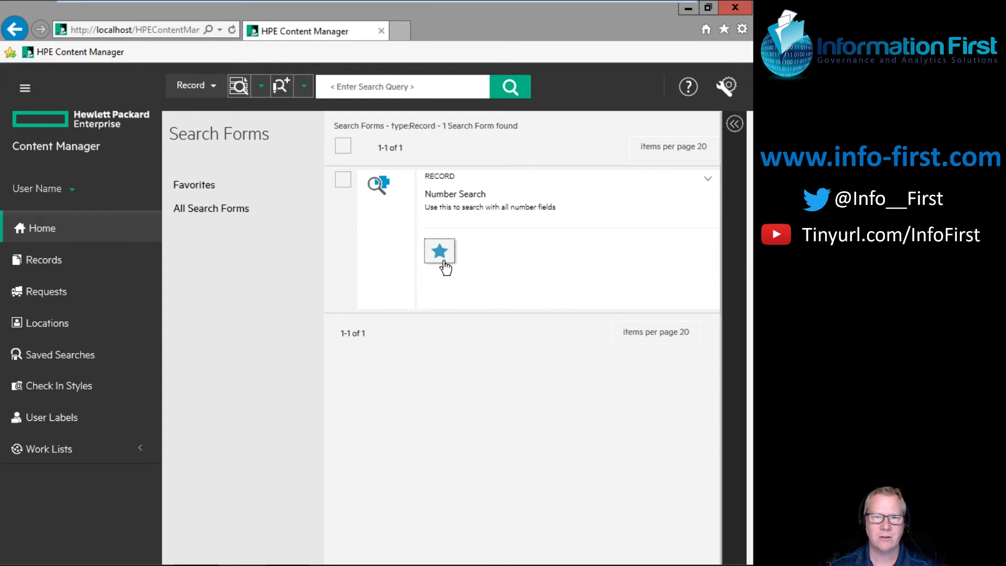
click(259, 88)
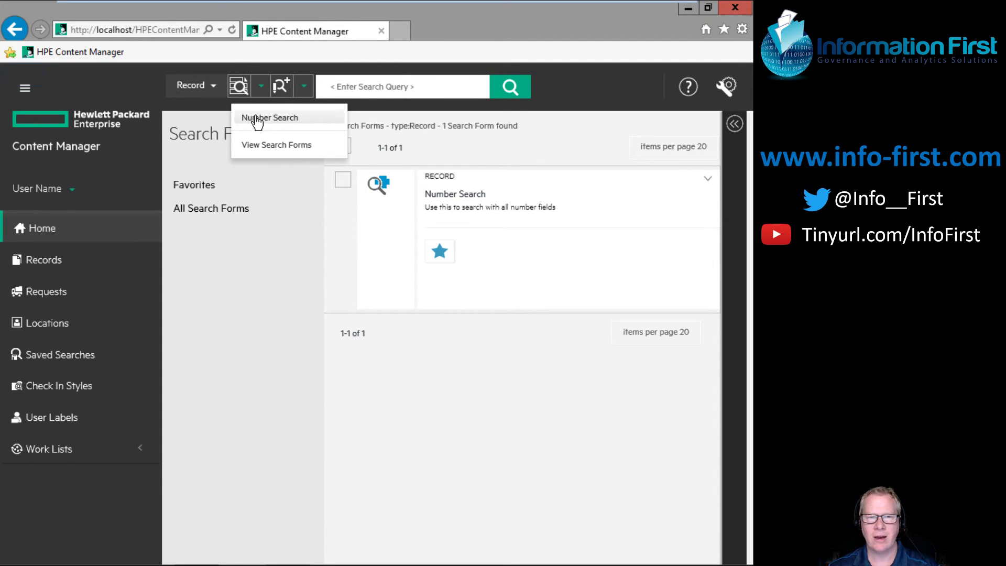
- Run the Number Search form with Control Number 2017
click(261, 119)
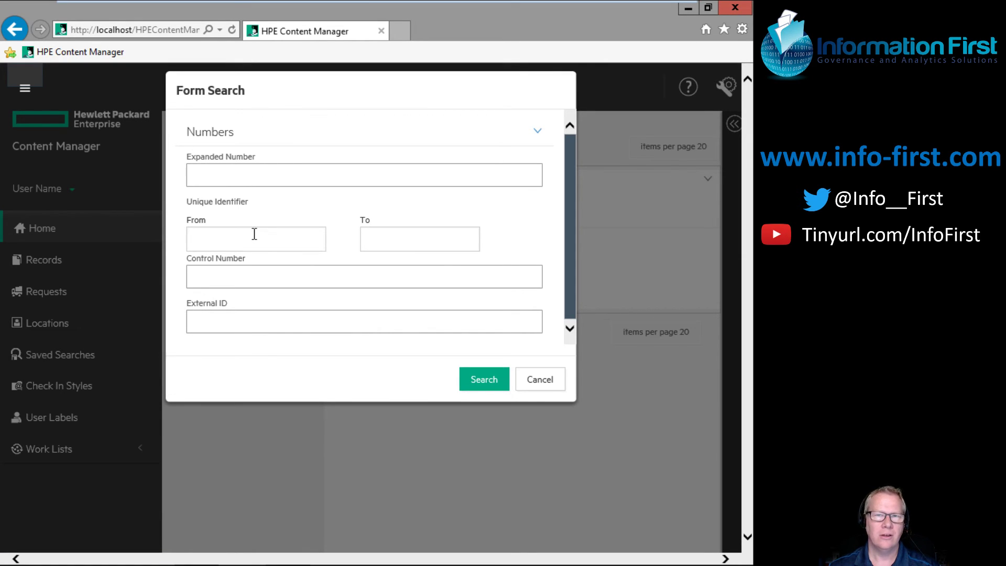
click(264, 276)
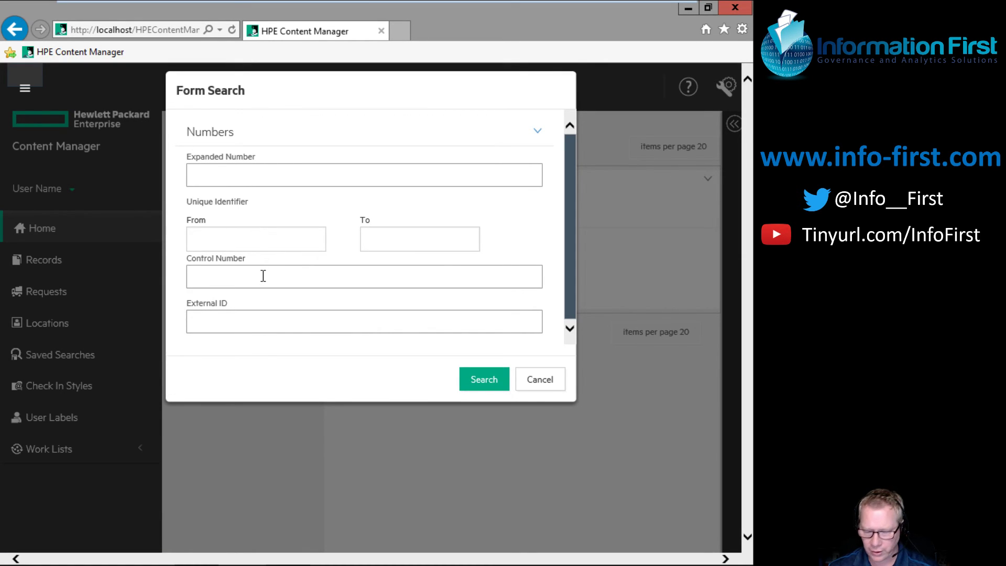
text(2017)
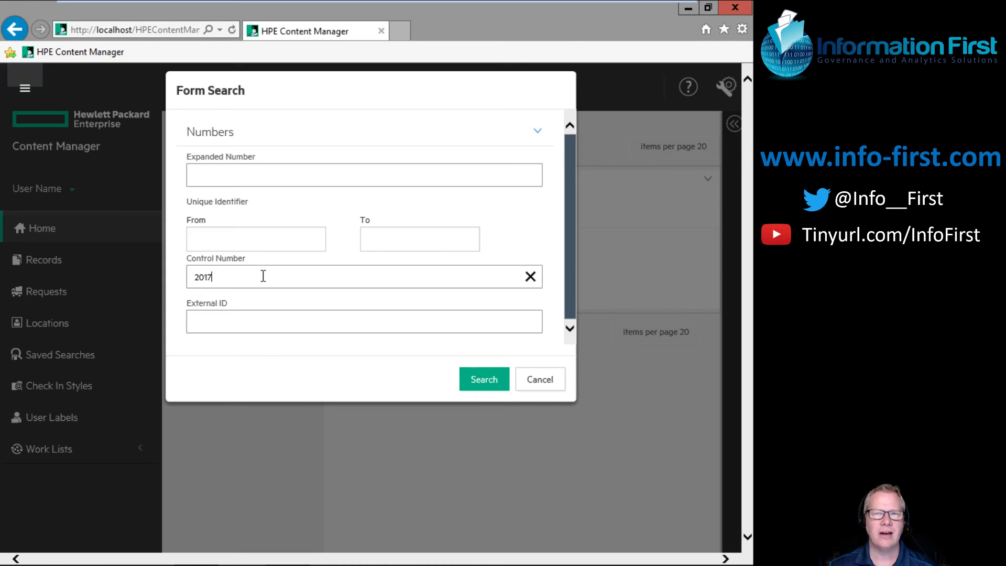
click(492, 389)
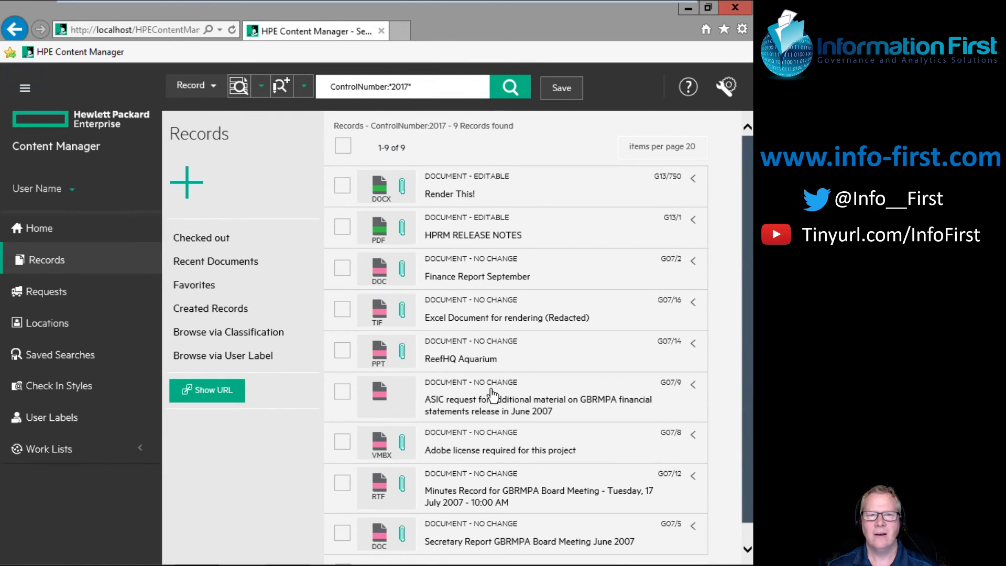
- Rerun the Control Number 2017 search, then return to the Search Forms list
click(262, 85)
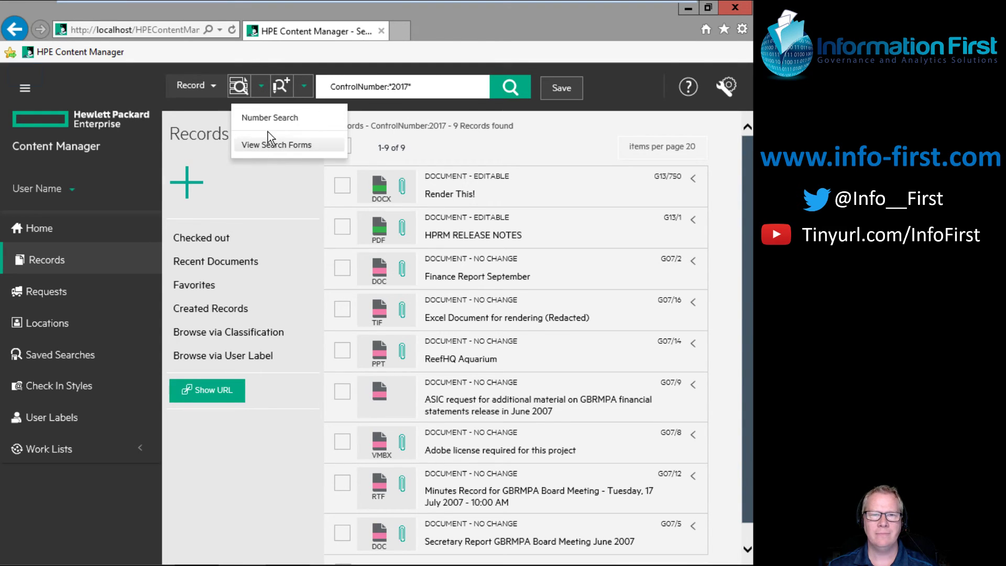
click(236, 86)
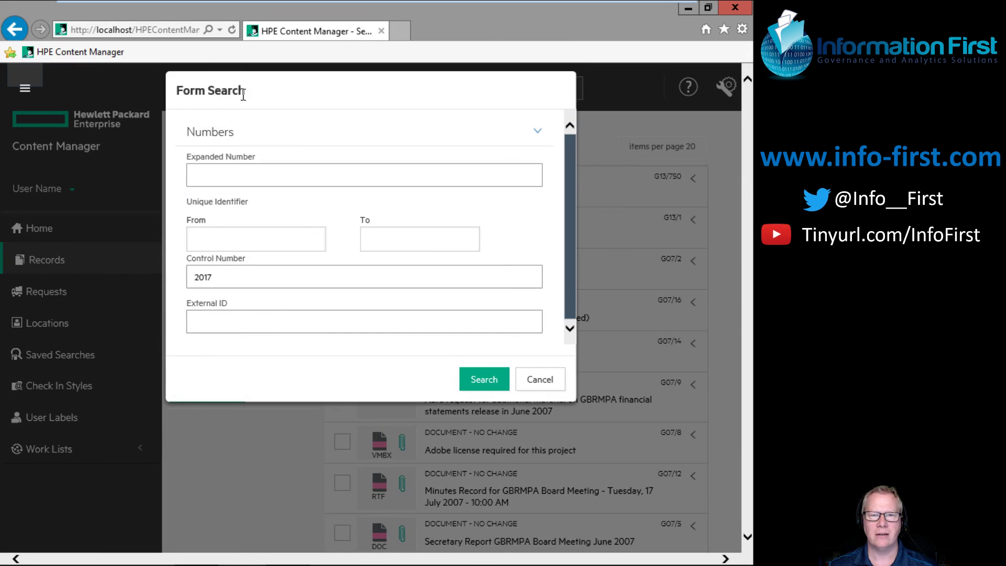
click(481, 380)
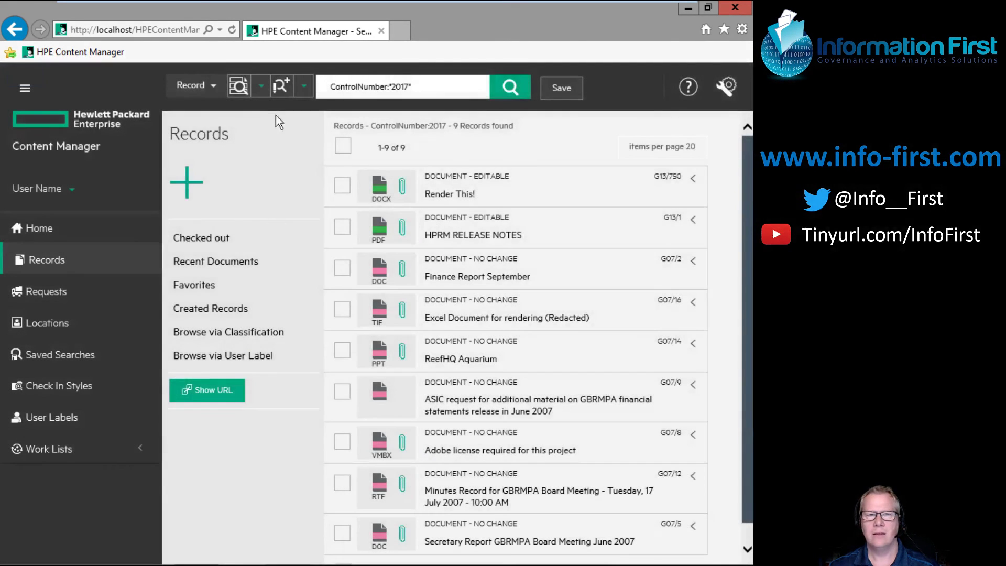
click(261, 86)
click(266, 150)
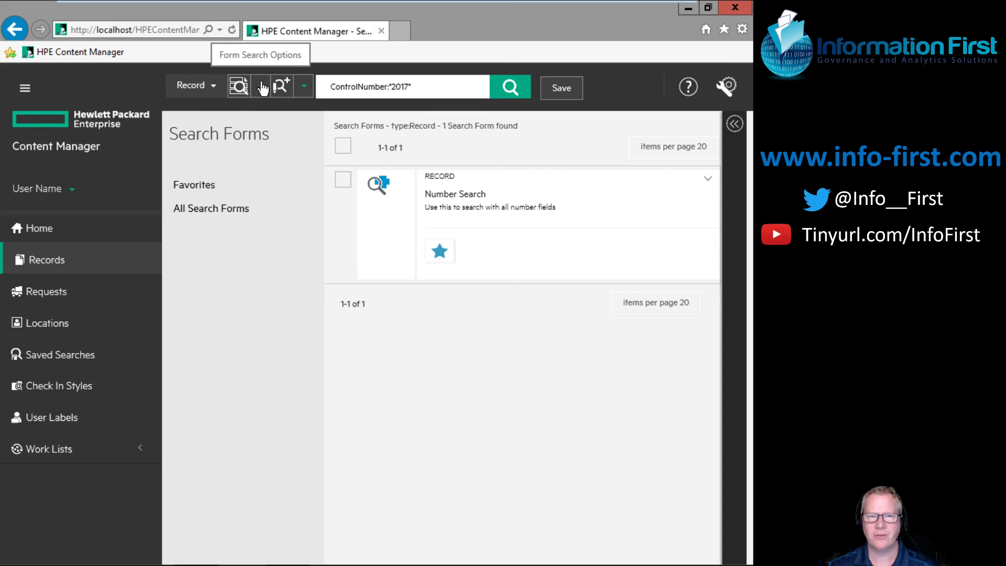
mouse_move(18, 560)
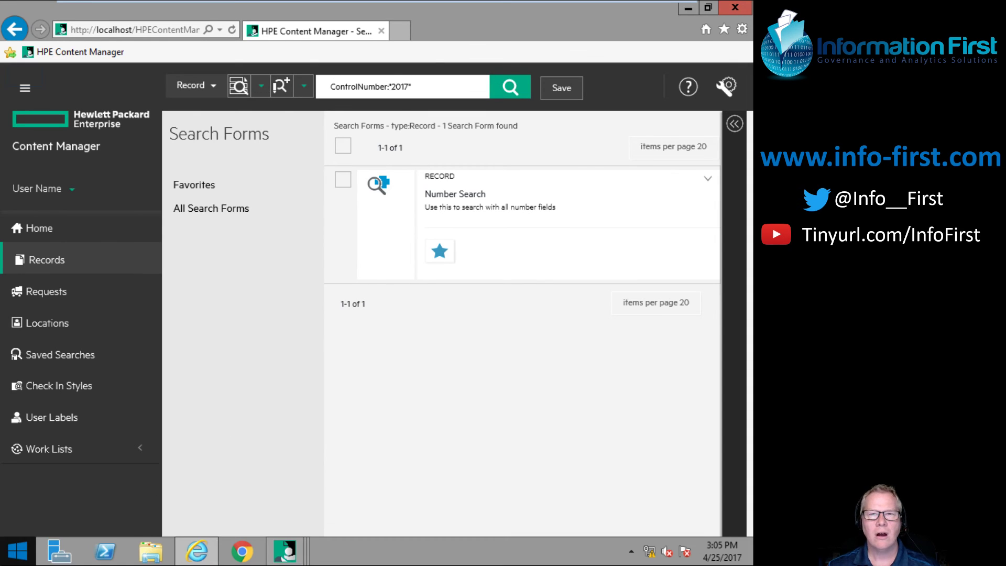